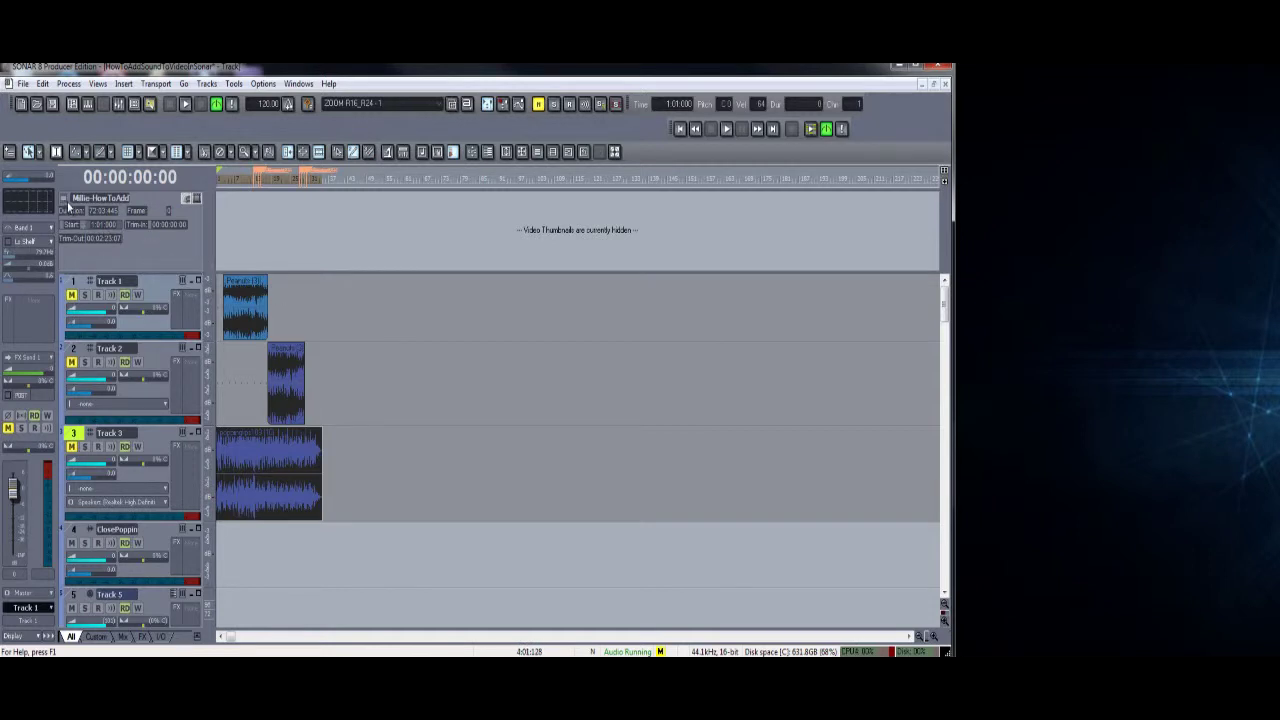
Step: Start a video import and browse to the HP (C:) drive for the video file
click(25, 85)
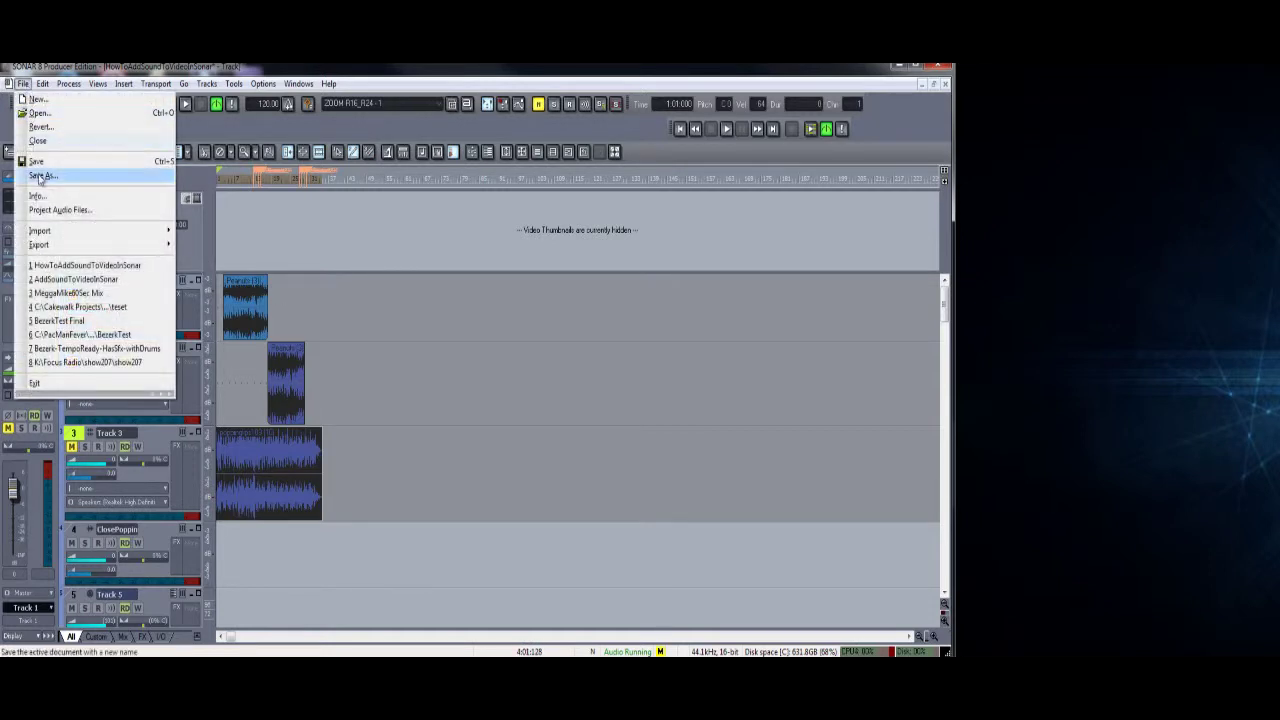
mouse_move(163, 234)
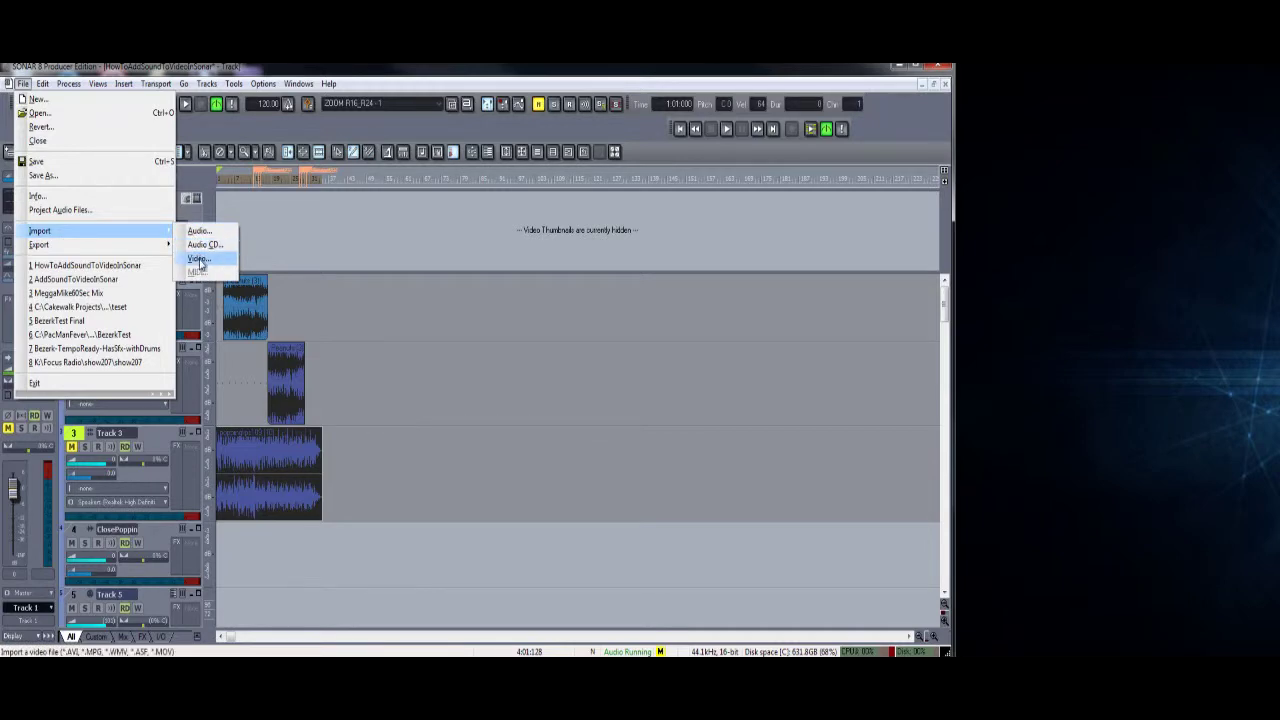
click(199, 258)
click(514, 195)
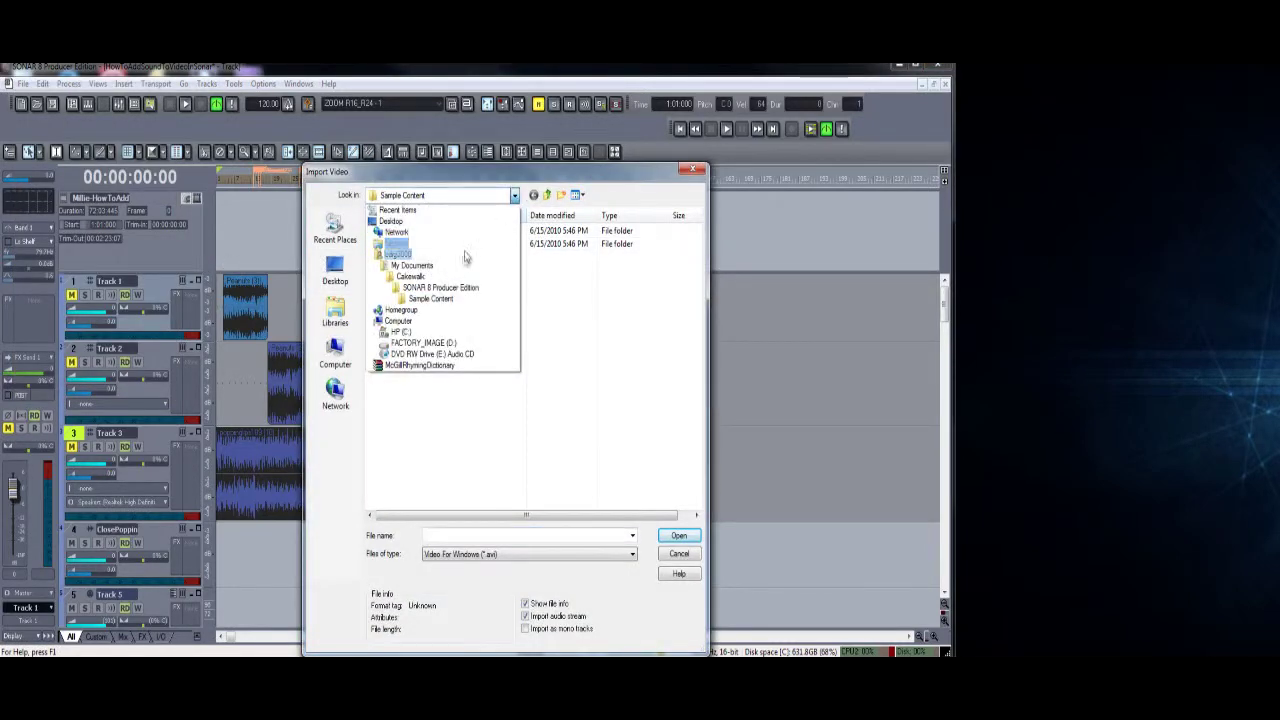
click(400, 331)
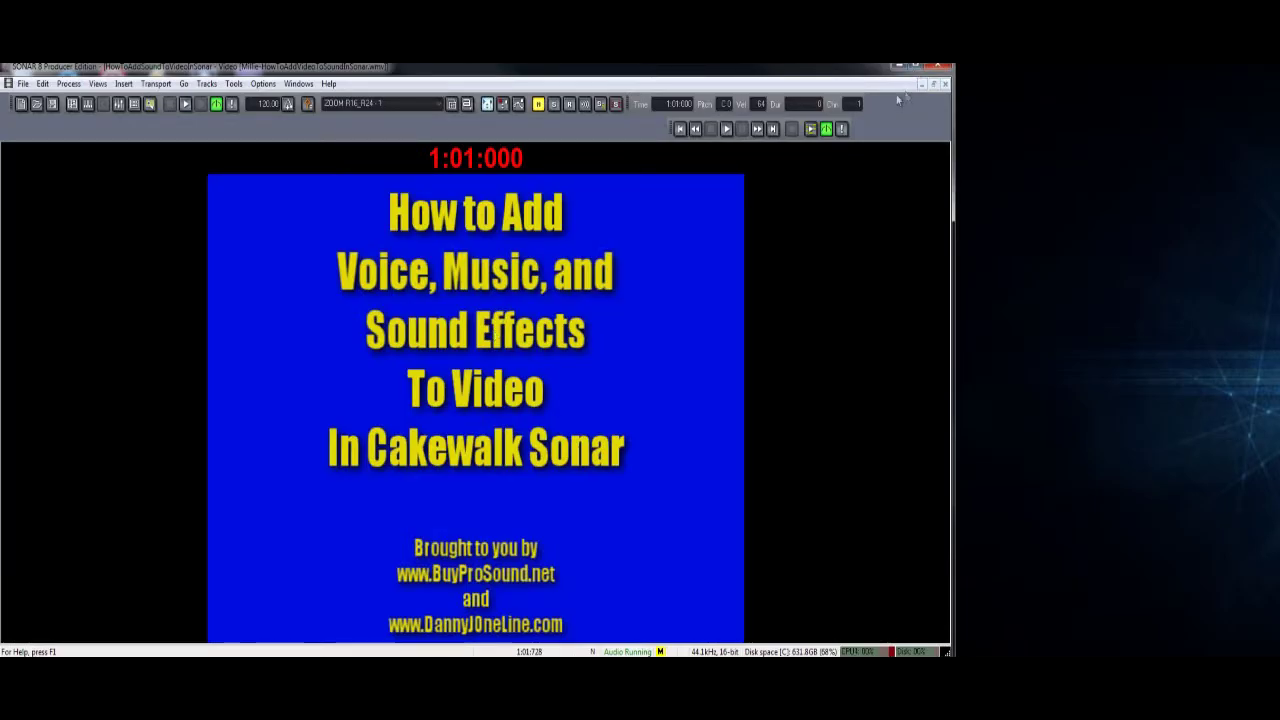
Step: Set the video view's stretch option to Preserve Aspect Ratio
right_click(660, 277)
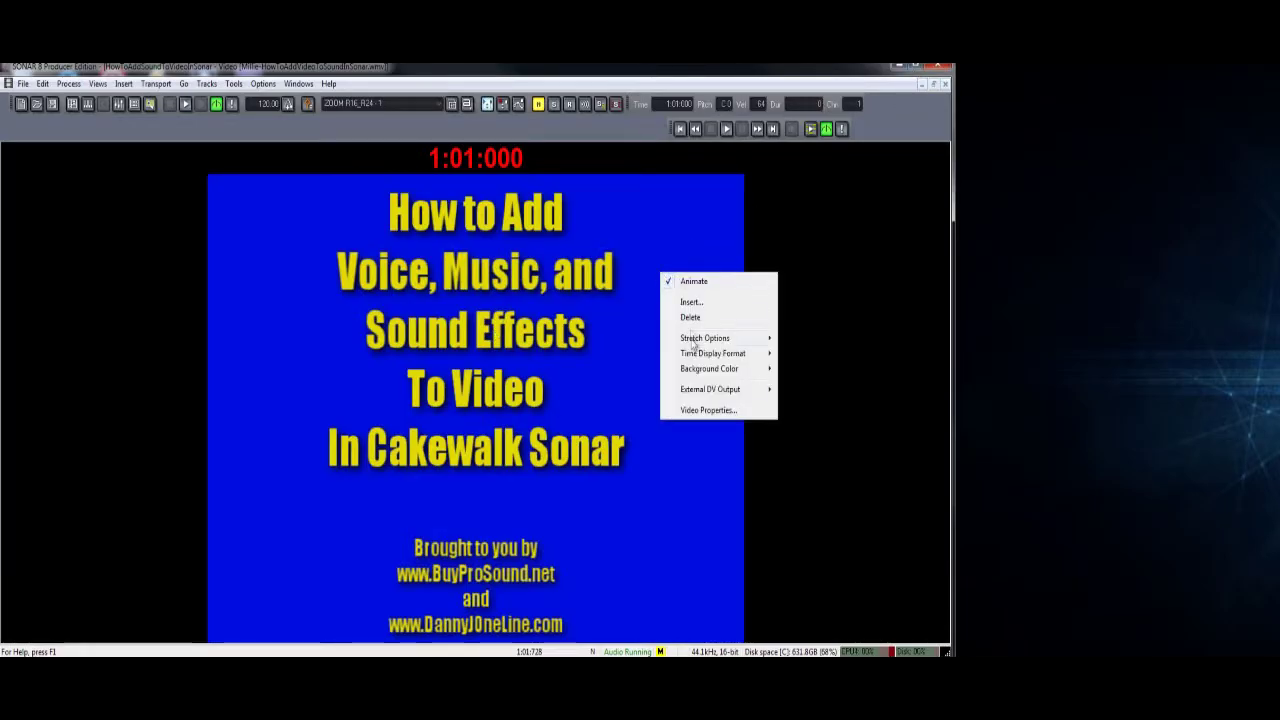
mouse_move(726, 347)
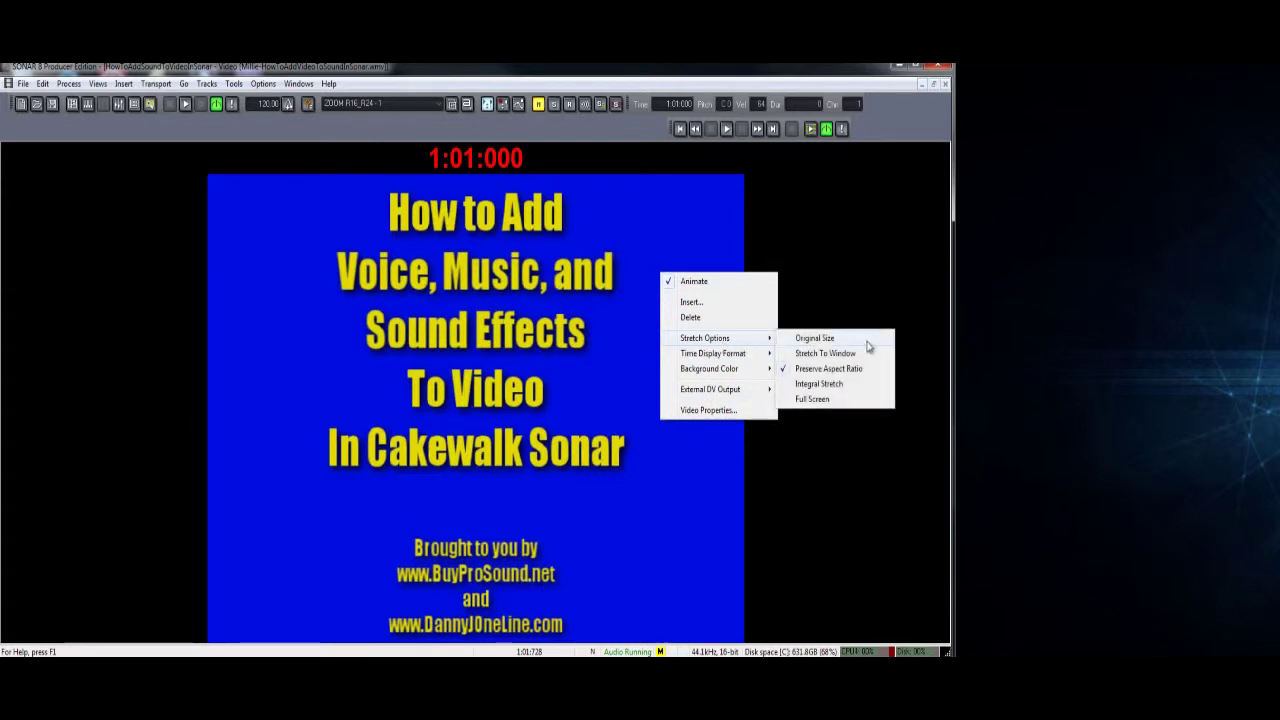
click(823, 368)
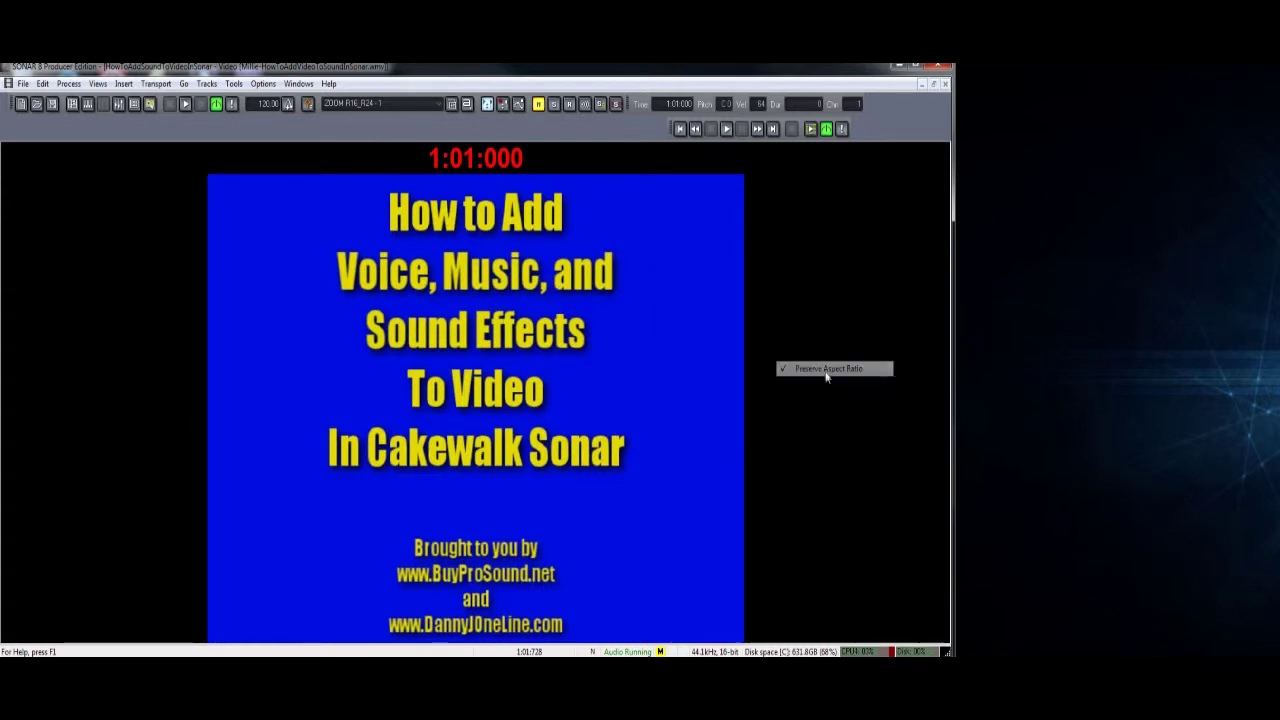
Step: Restore the video view to a floating window, shrink it, and place it beside the track view
click(934, 86)
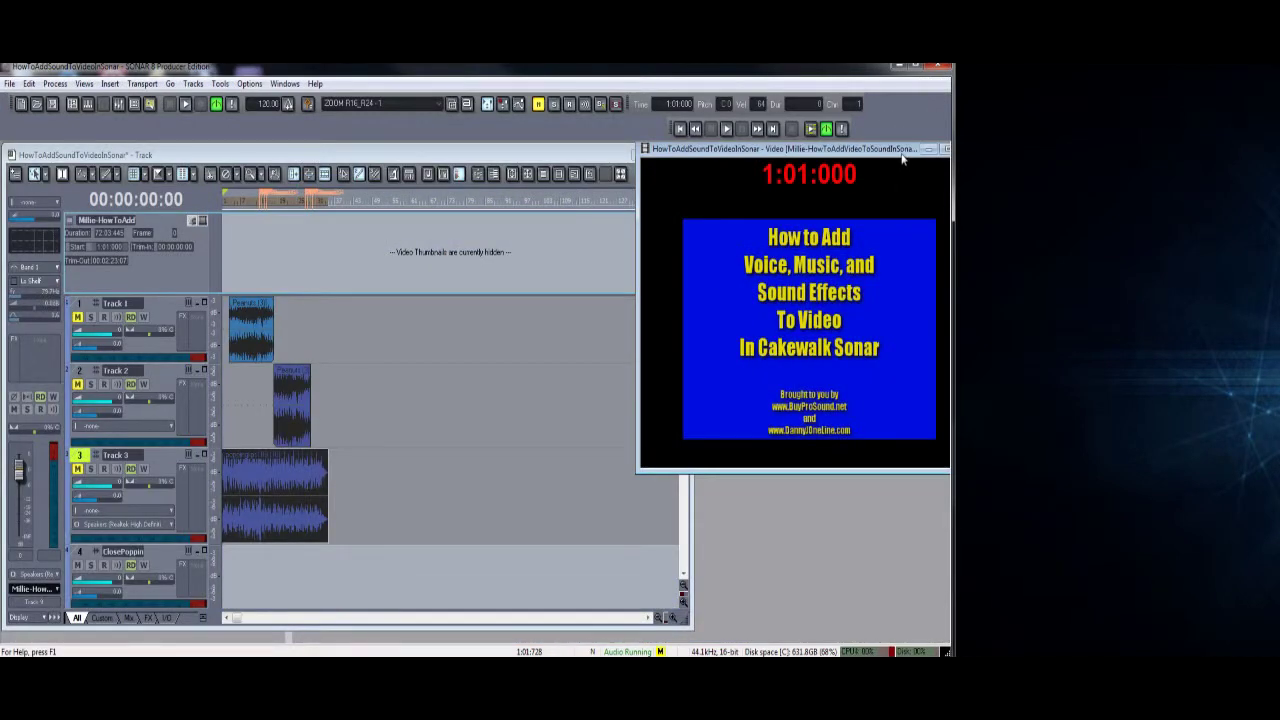
drag(903, 157, 810, 162)
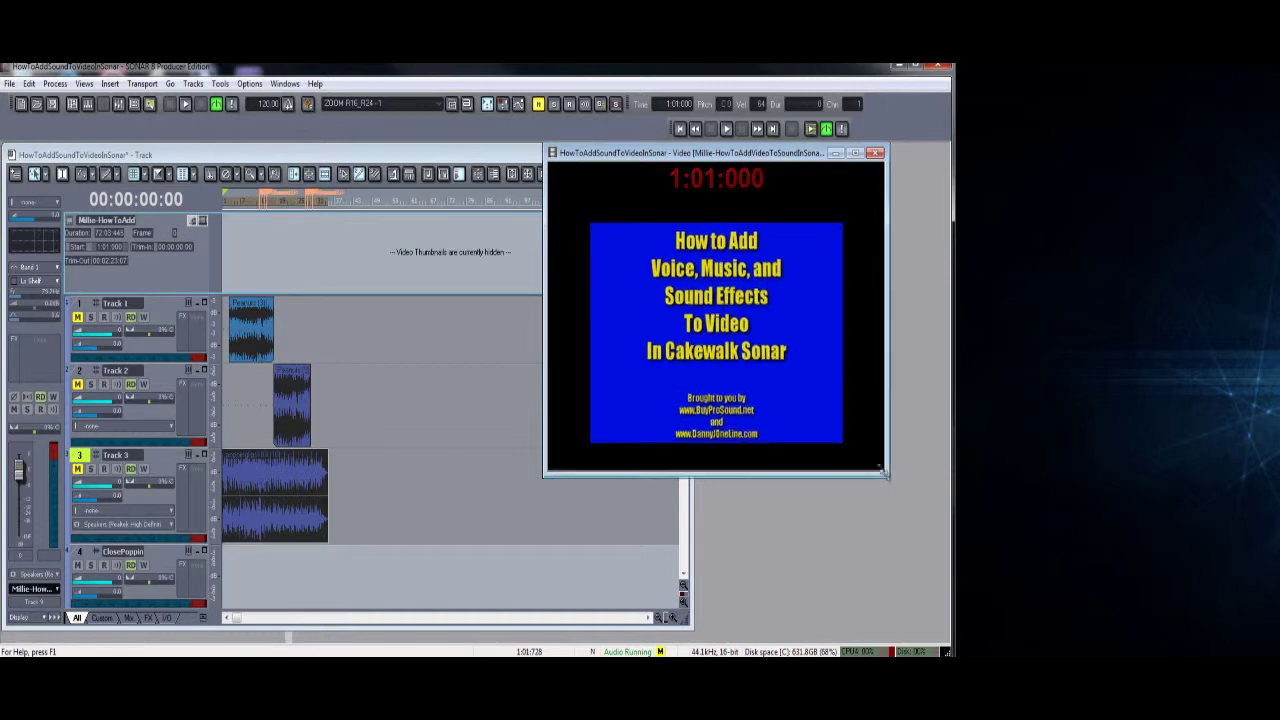
drag(886, 476, 856, 437)
drag(750, 163, 906, 163)
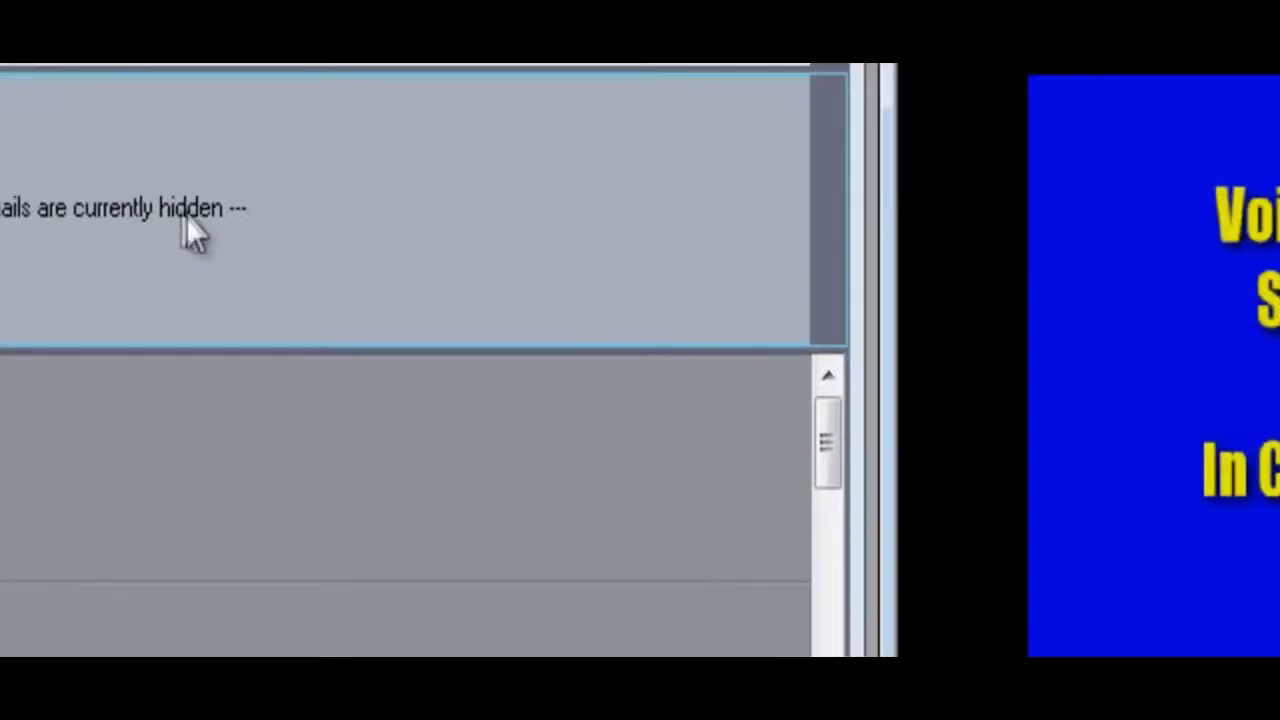
Step: Turn on absolute frame display for the video track and show its thumbnails
right_click(115, 211)
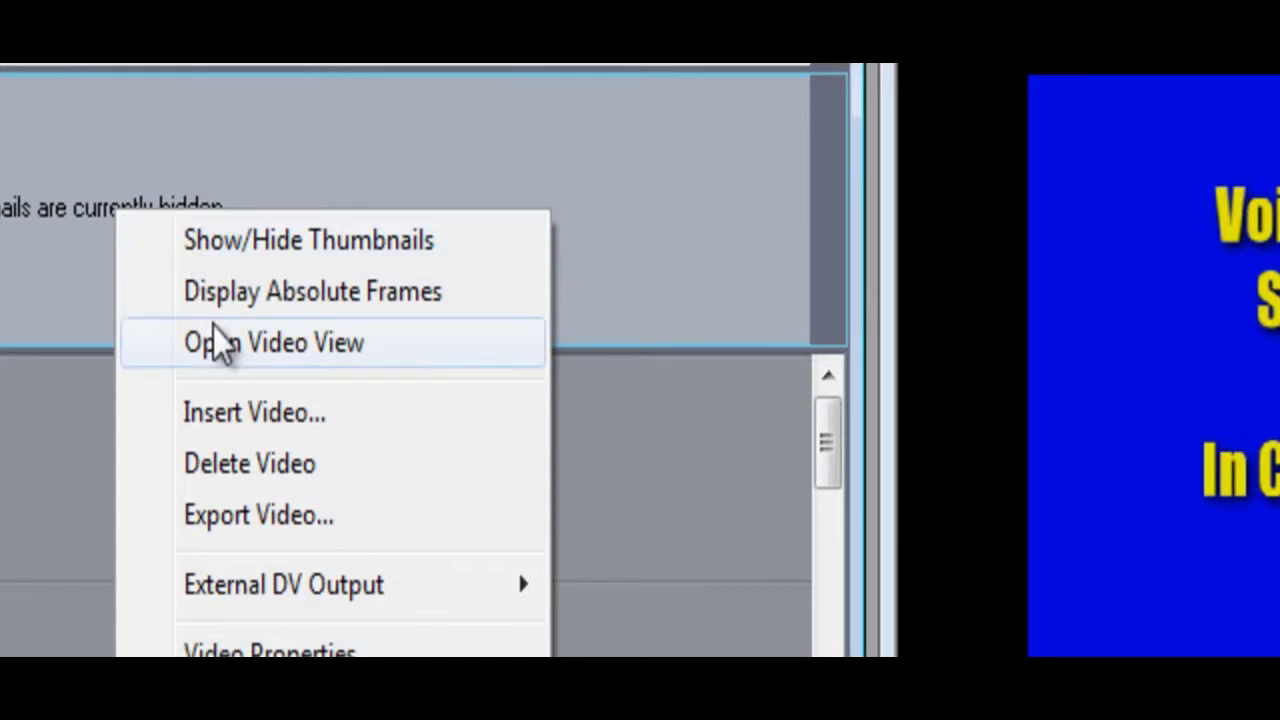
click(223, 289)
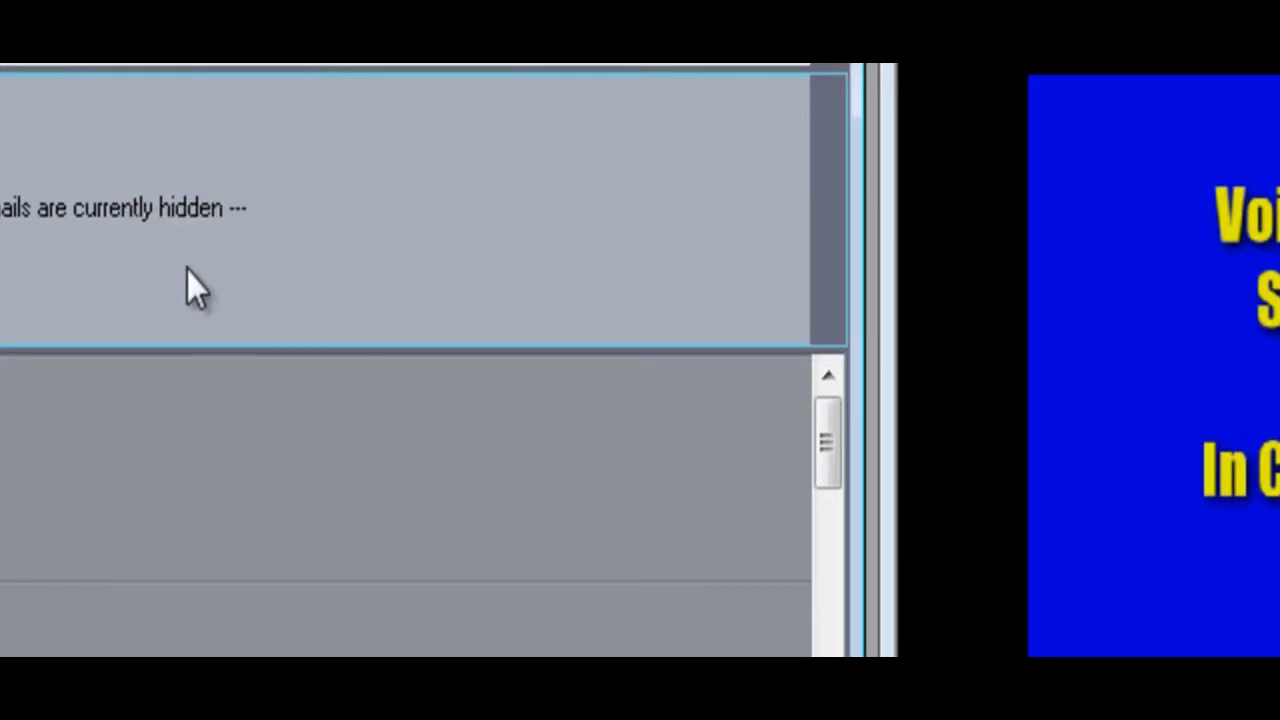
right_click(129, 217)
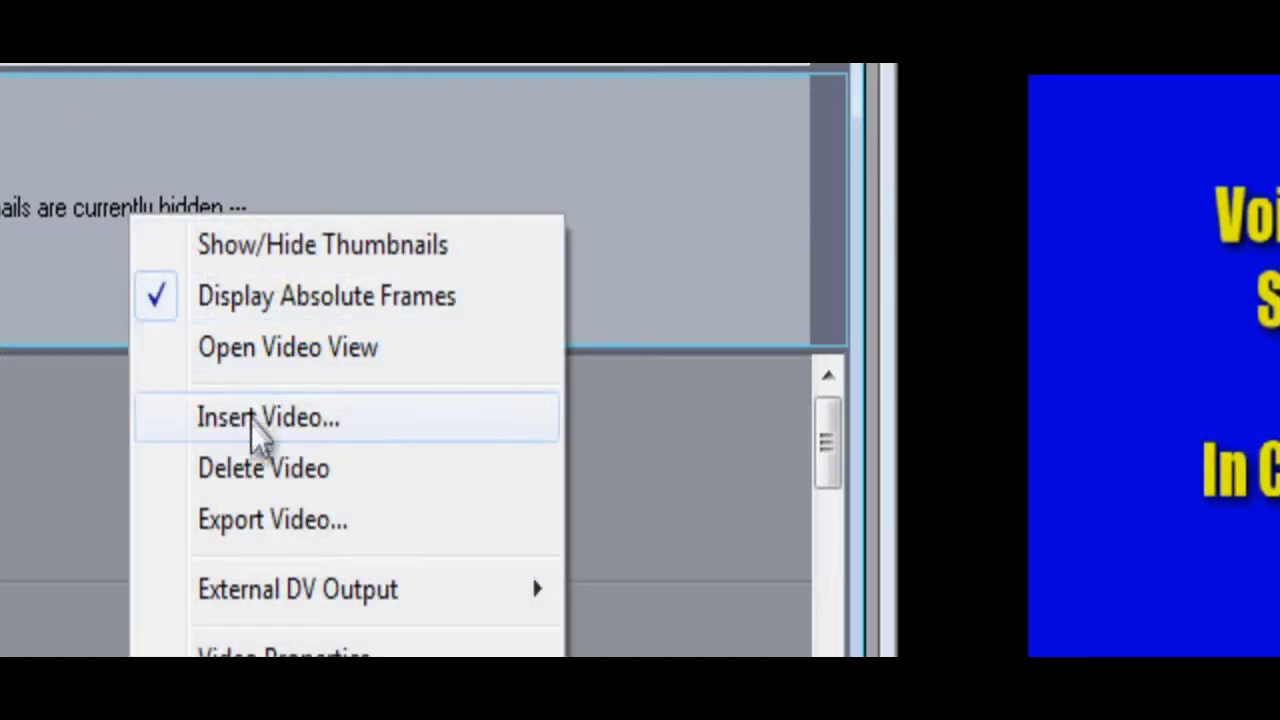
click(355, 247)
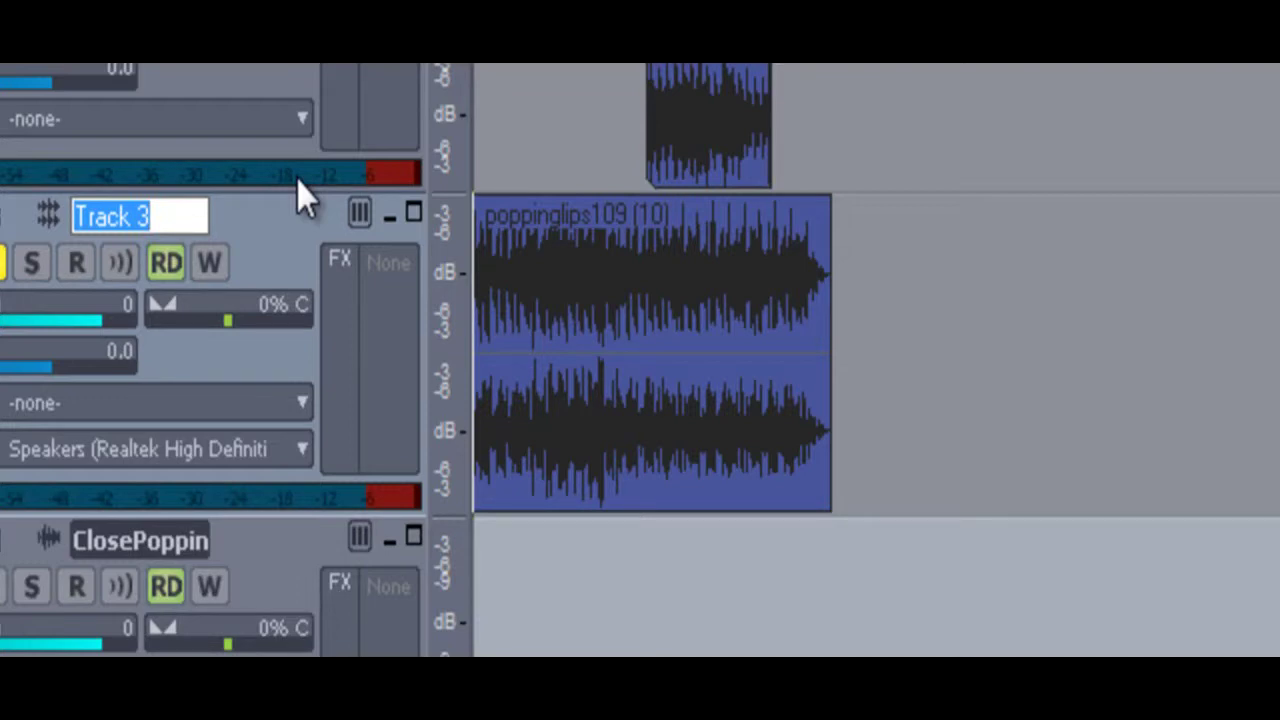
Step: Rename Track 3 as "Opening Music"
text(Opening Music)
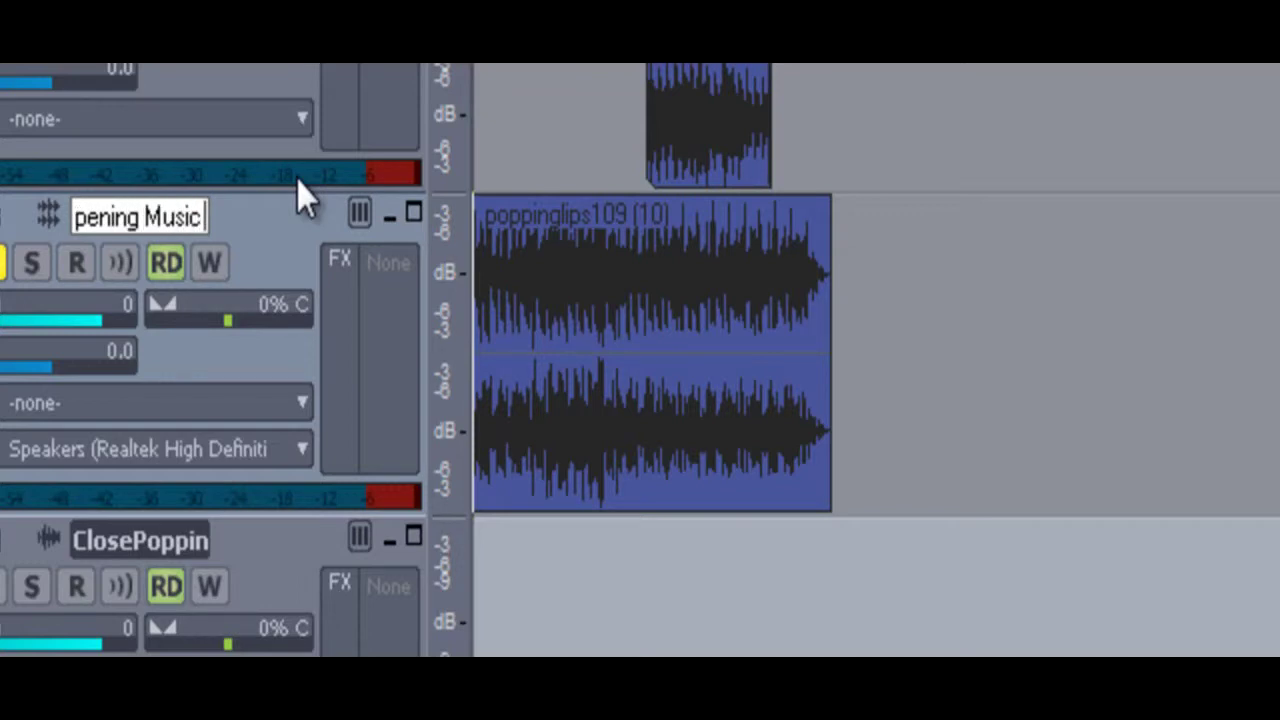
key(Return)
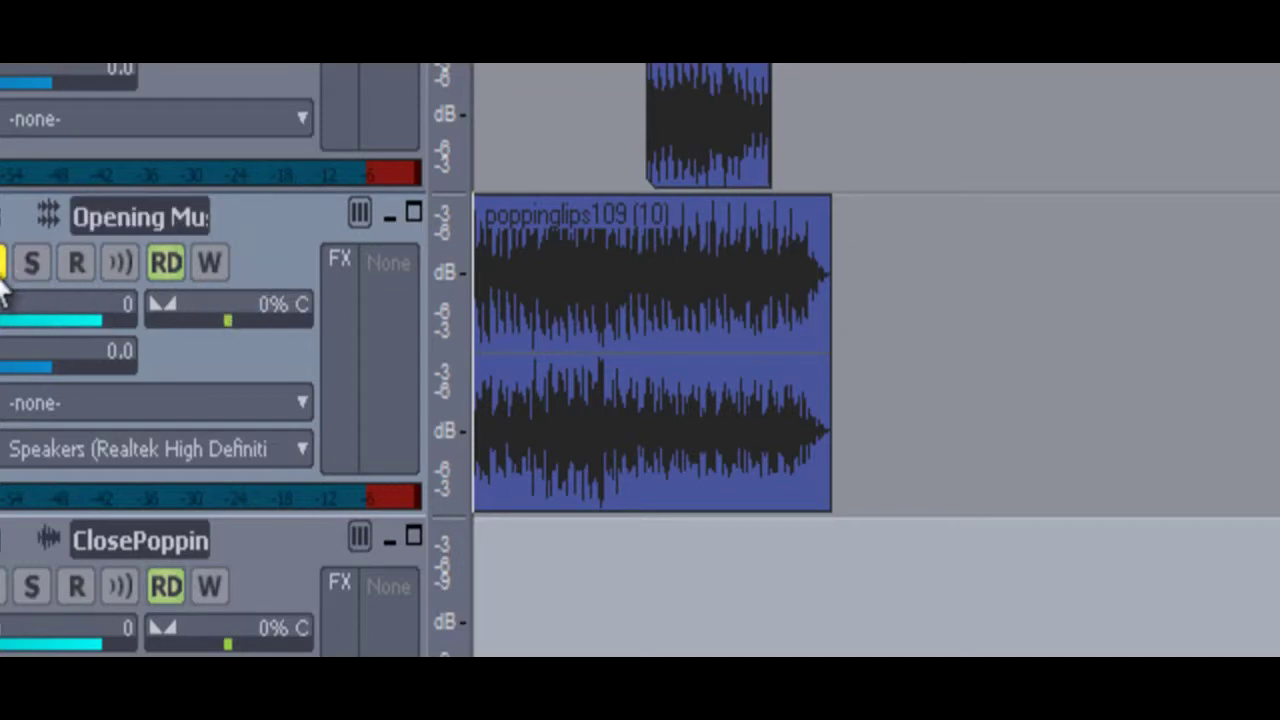
Step: Unmute the Opening Music track and preview its audio briefly
click(3, 289)
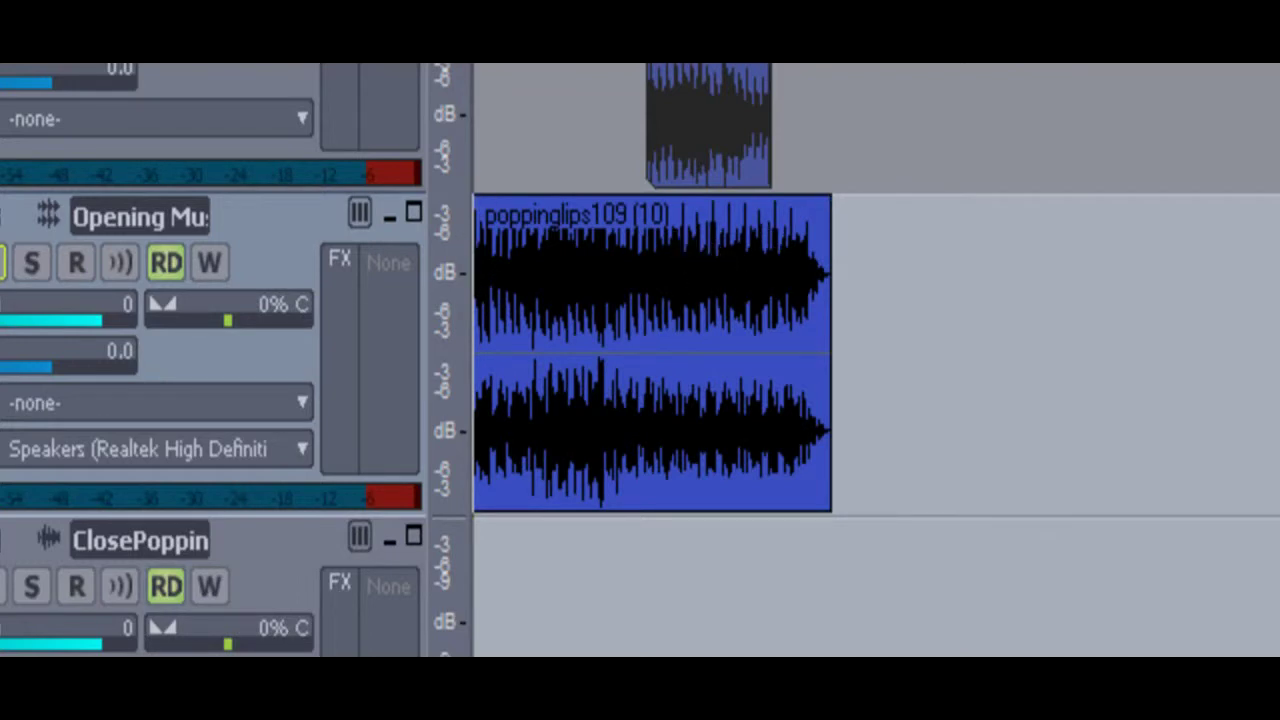
key(space)
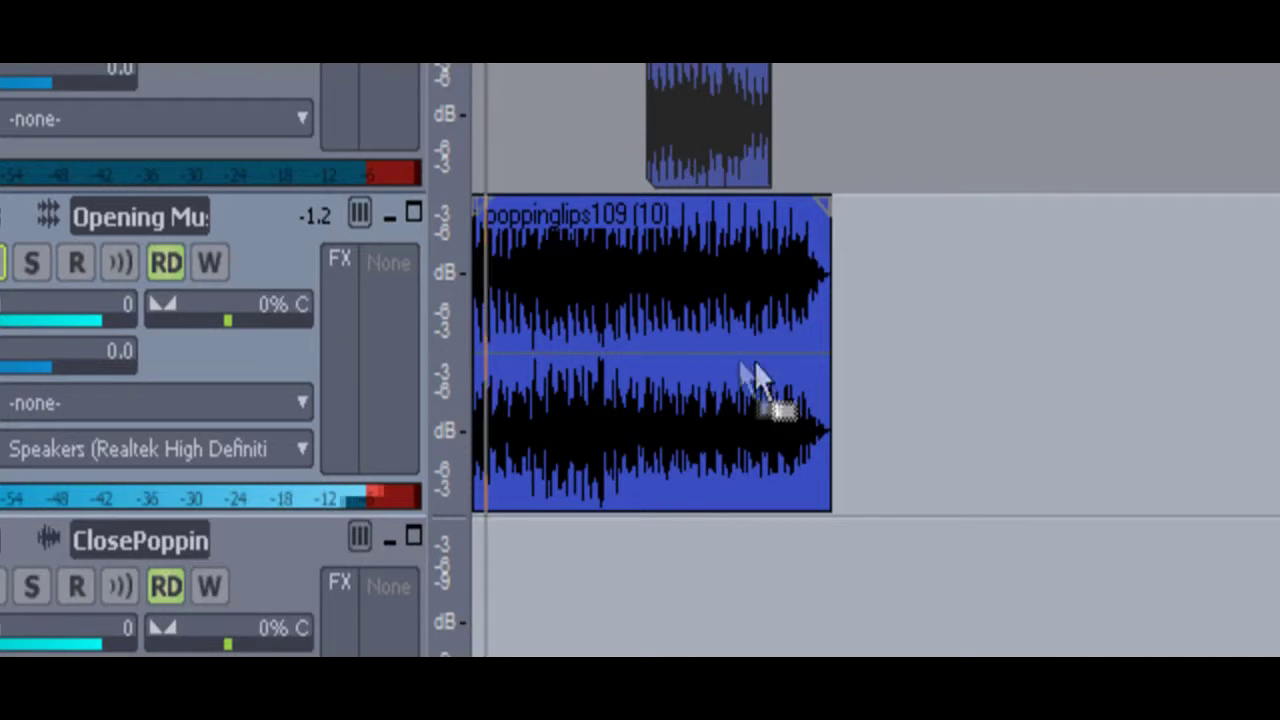
key(space)
Step: Create a track volume envelope on the Opening Music track and raise it to about 0.7 dB
click(753, 302)
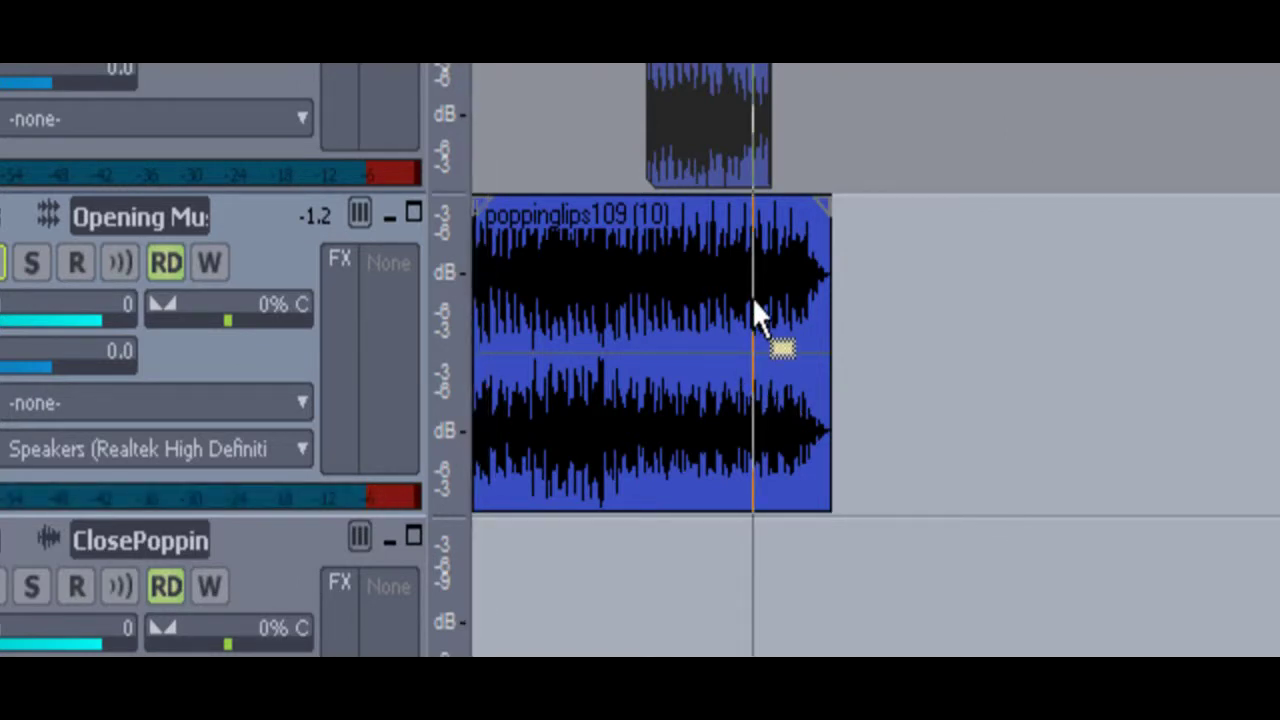
right_click(754, 305)
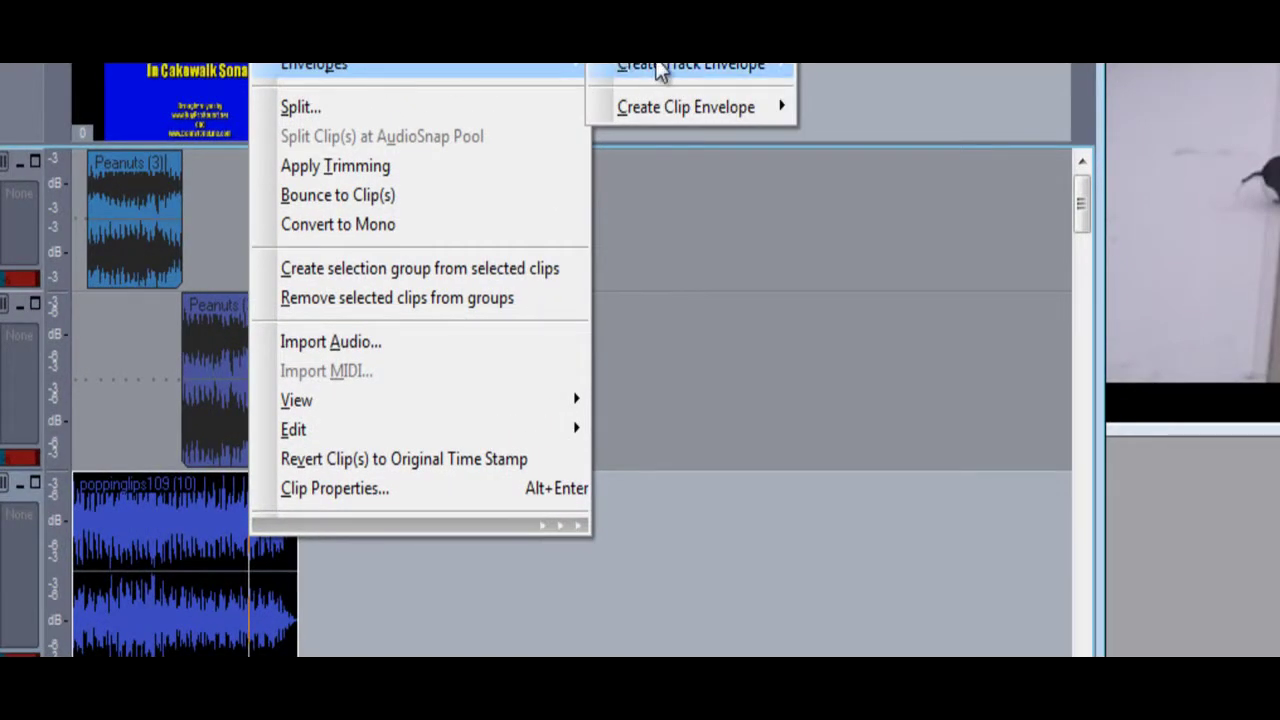
mouse_move(660, 66)
click(852, 122)
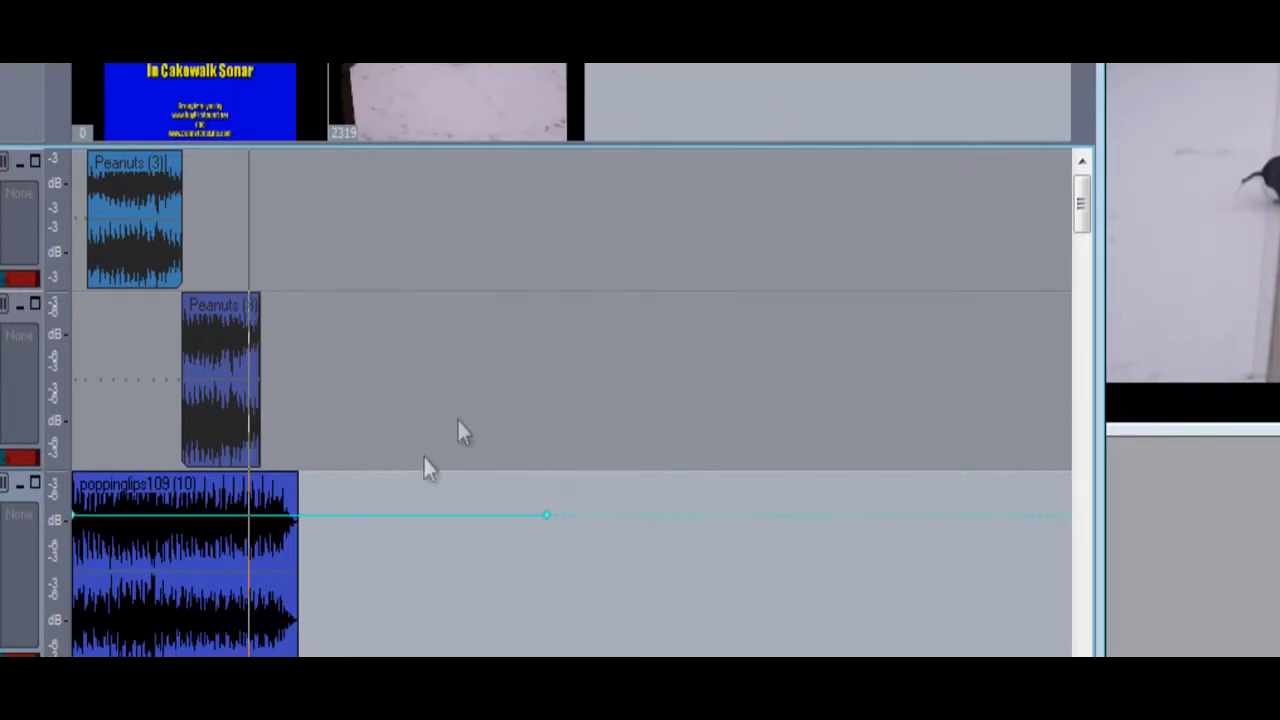
drag(121, 518, 128, 512)
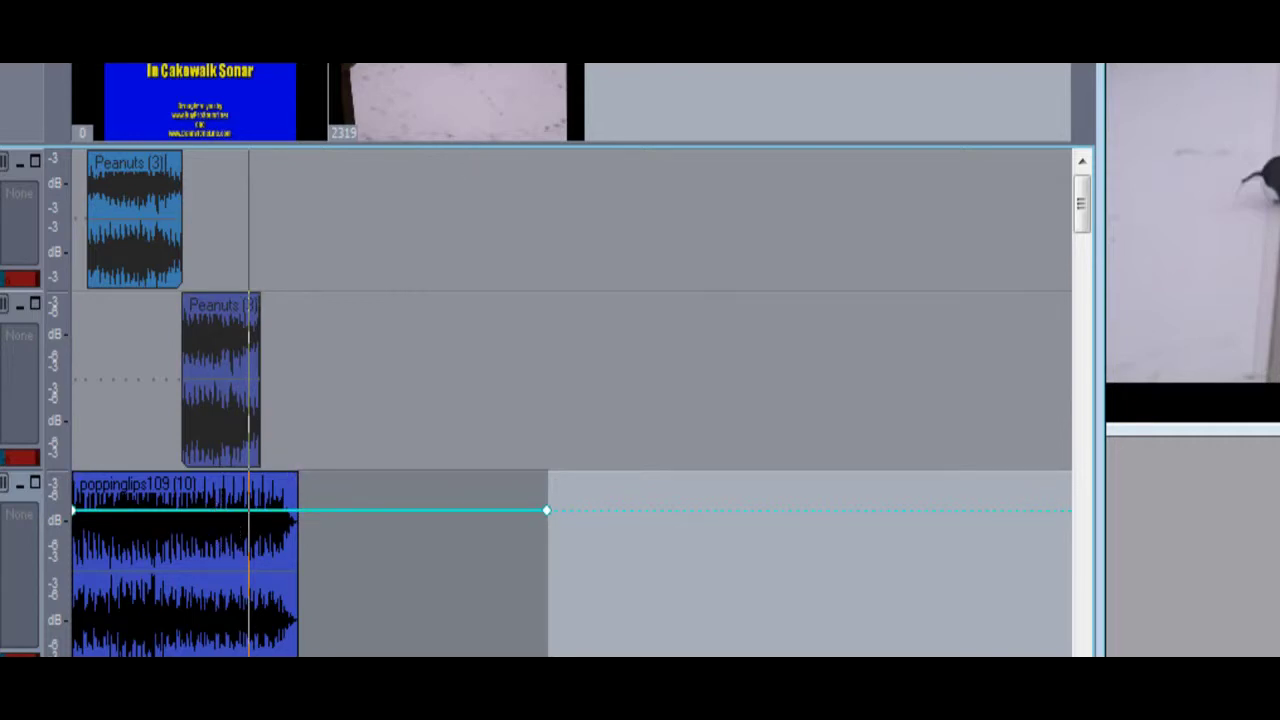
Step: Play the project from the start, raise the system volume to 52, and stop playback
key(space)
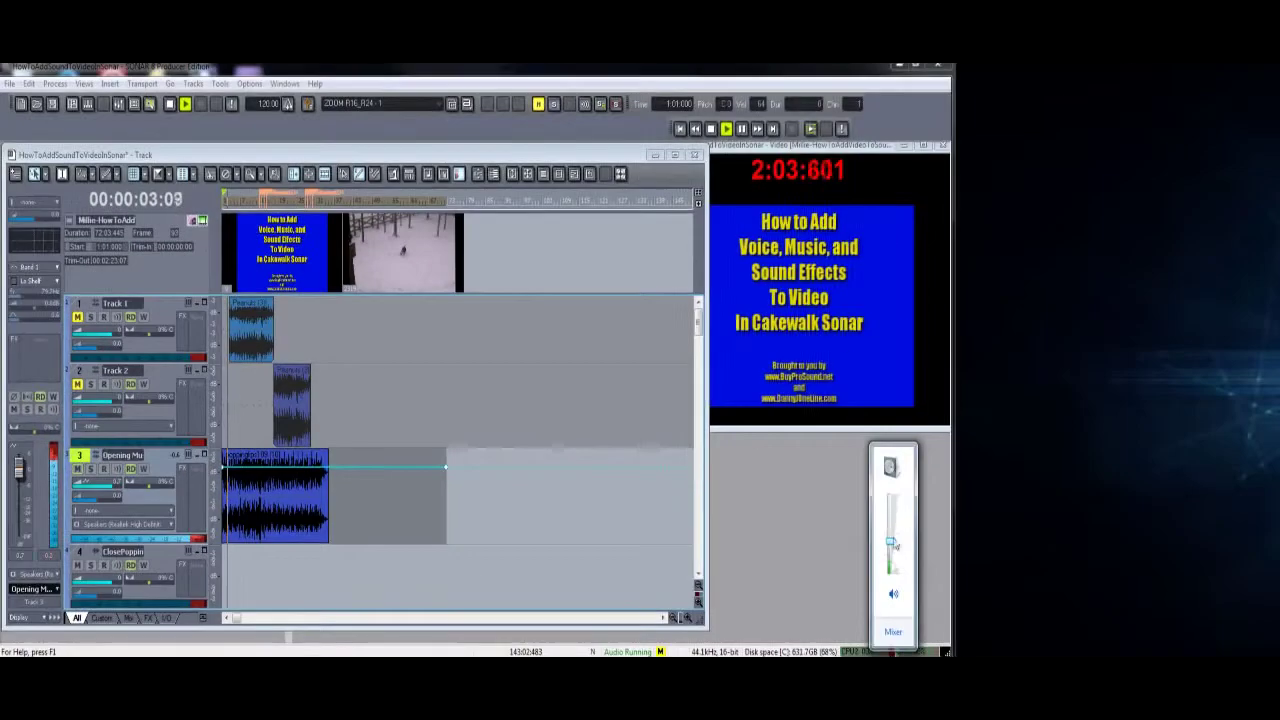
drag(893, 545, 893, 537)
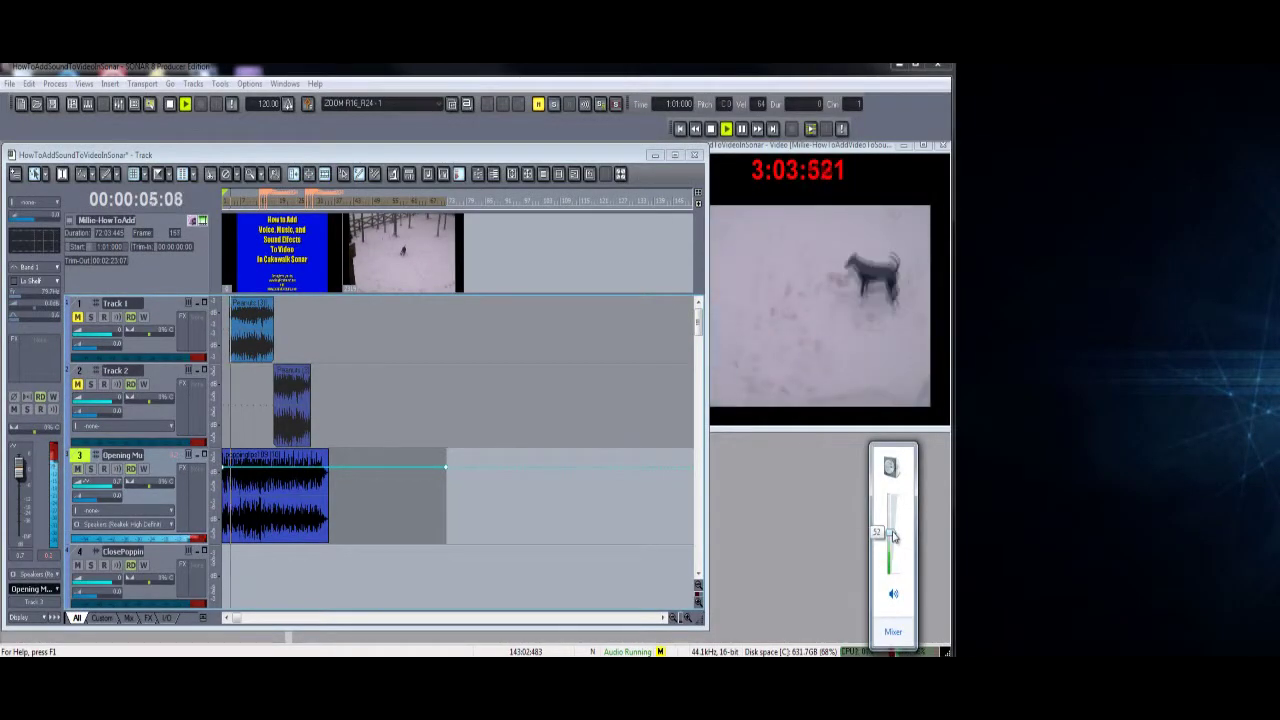
click(802, 516)
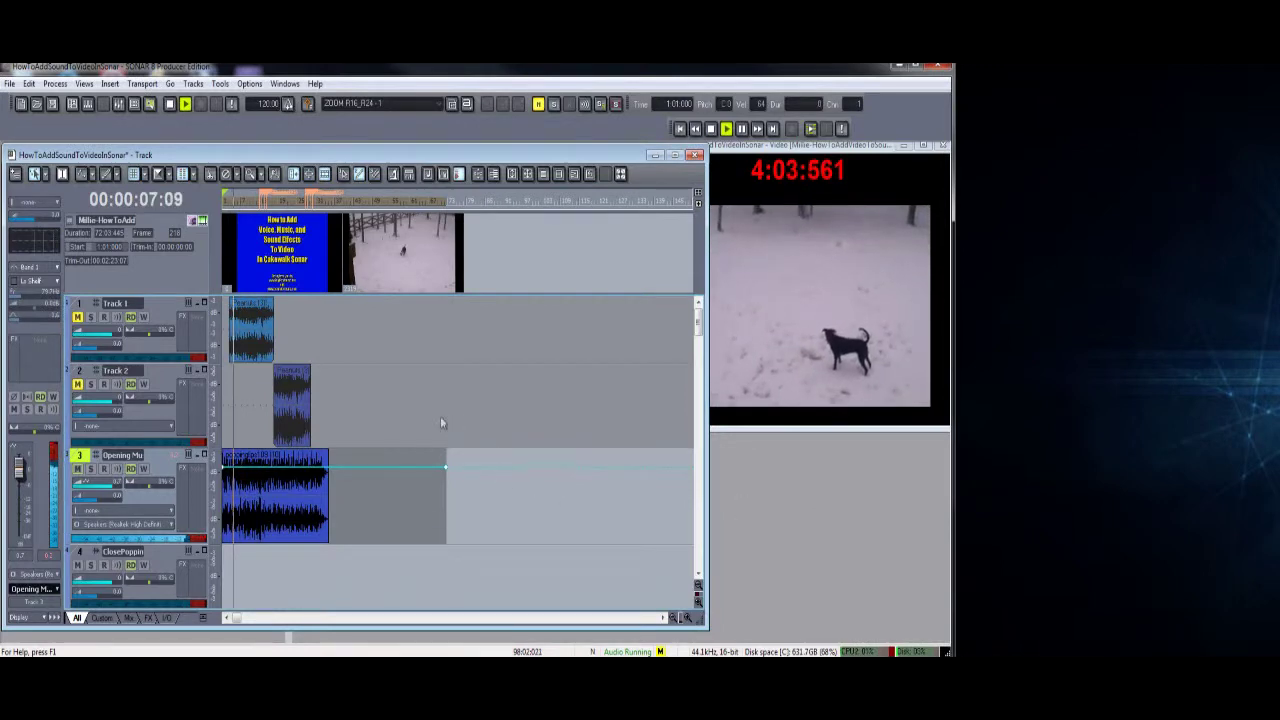
key(space)
Step: Play the enlarged timeline from 3:01:337 to check where the title screen changes to the dog footage
click(687, 620)
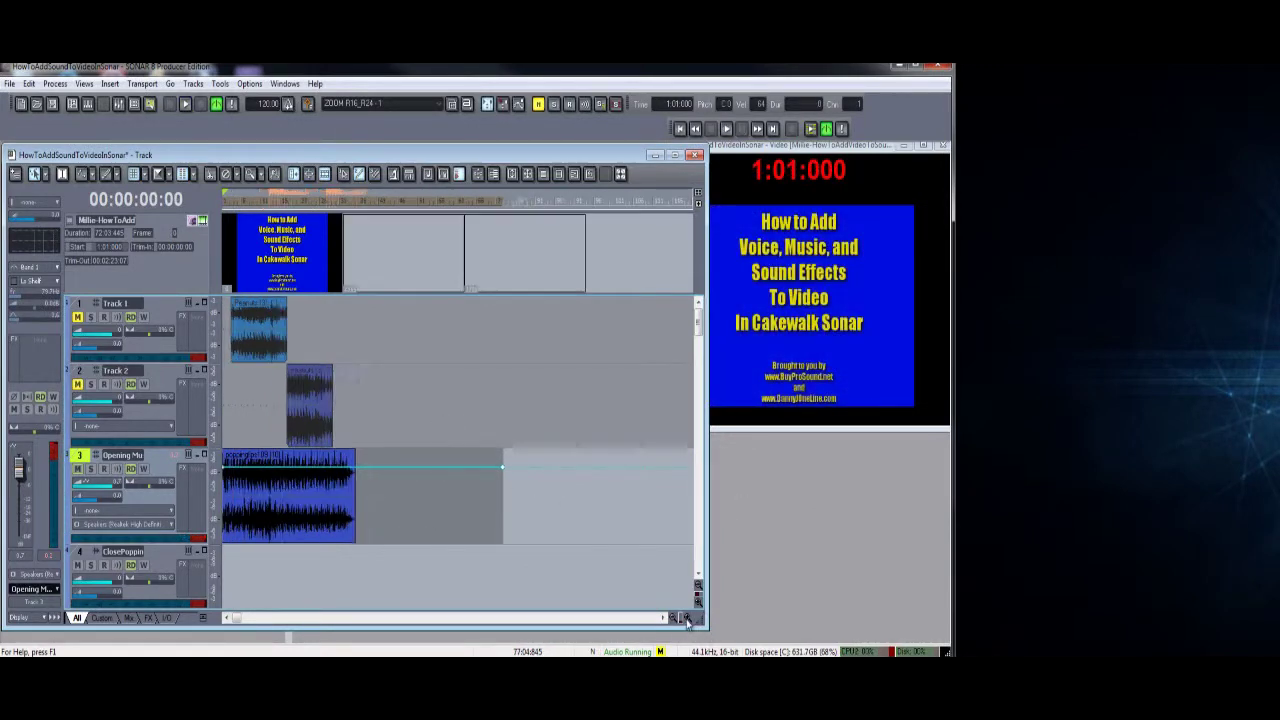
click(687, 620)
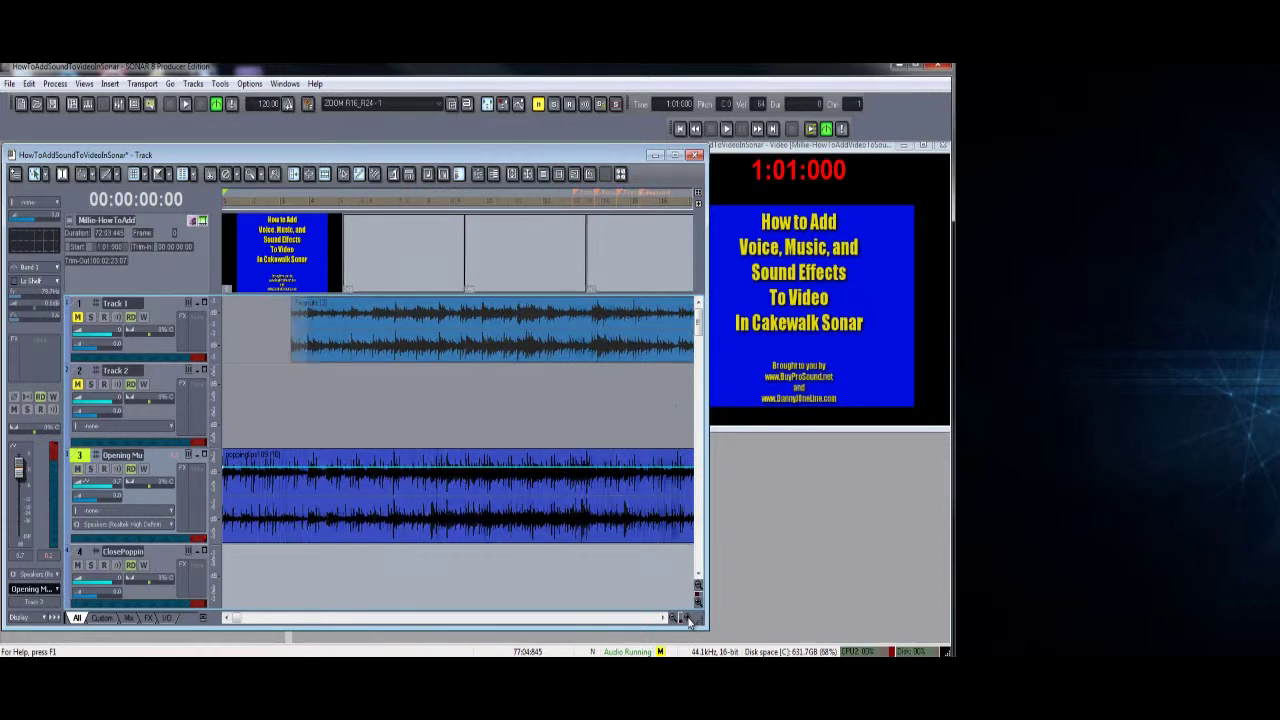
click(687, 620)
click(687, 620)
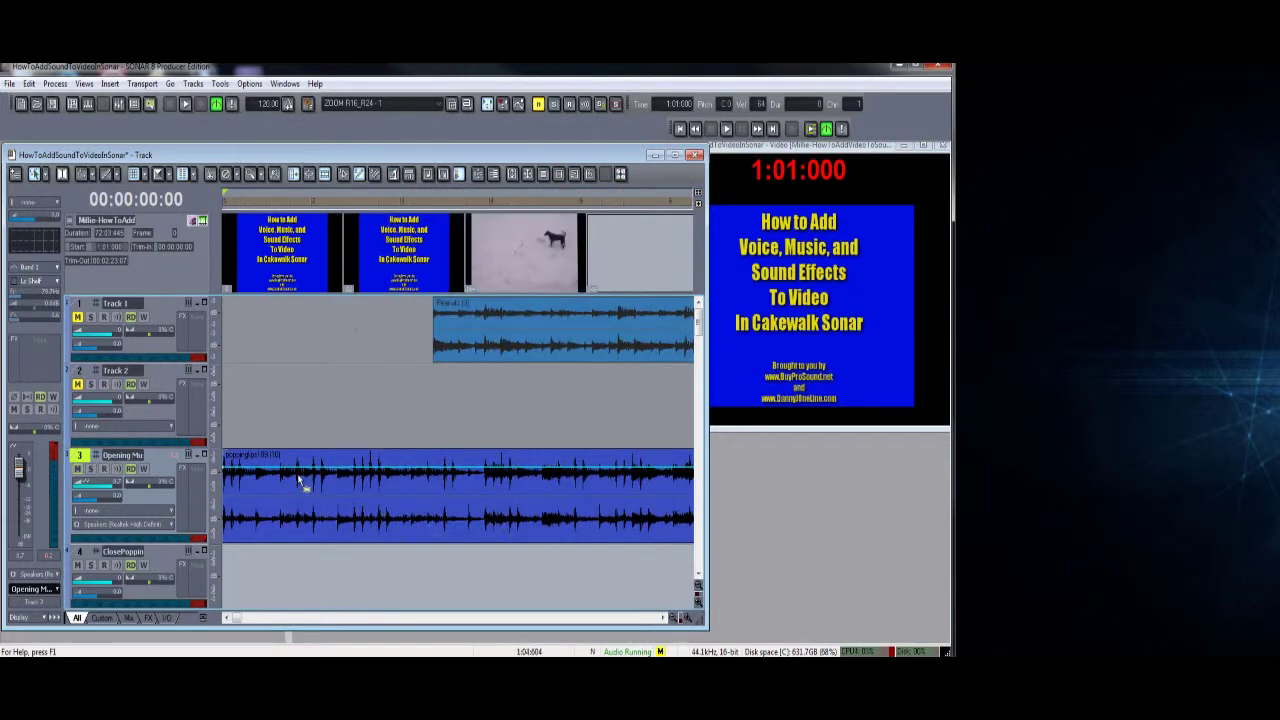
click(408, 424)
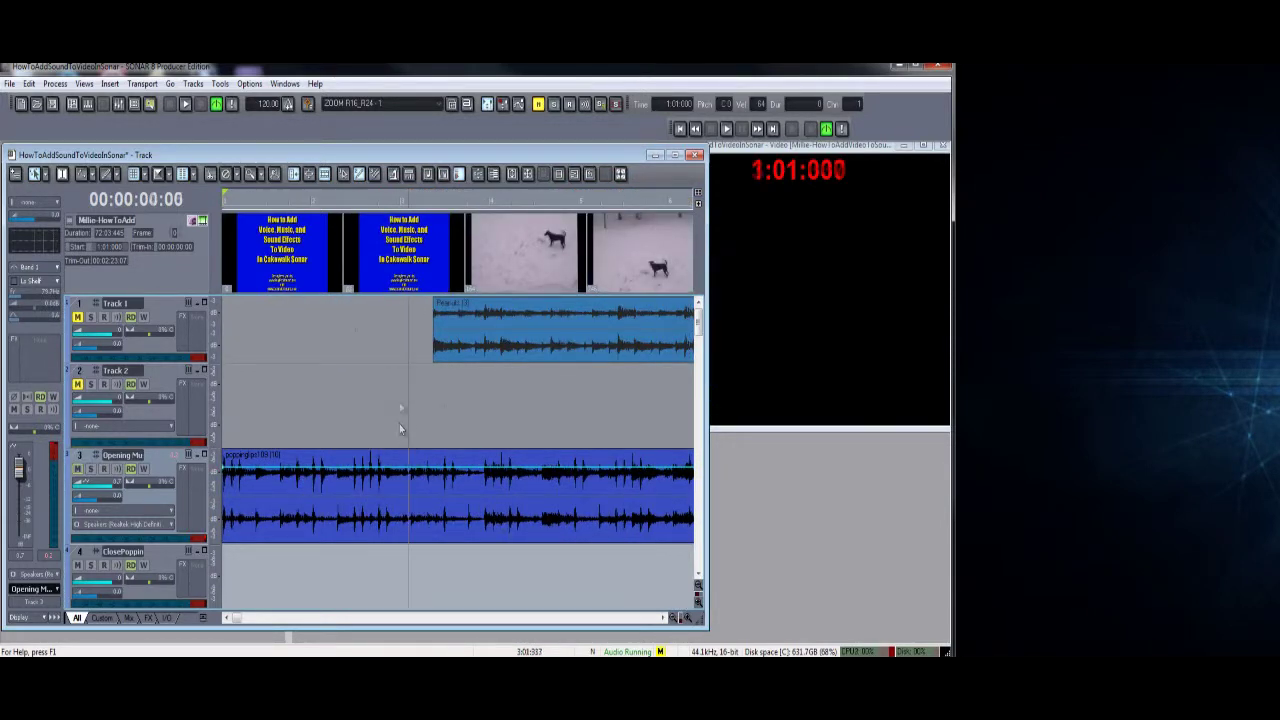
key(space)
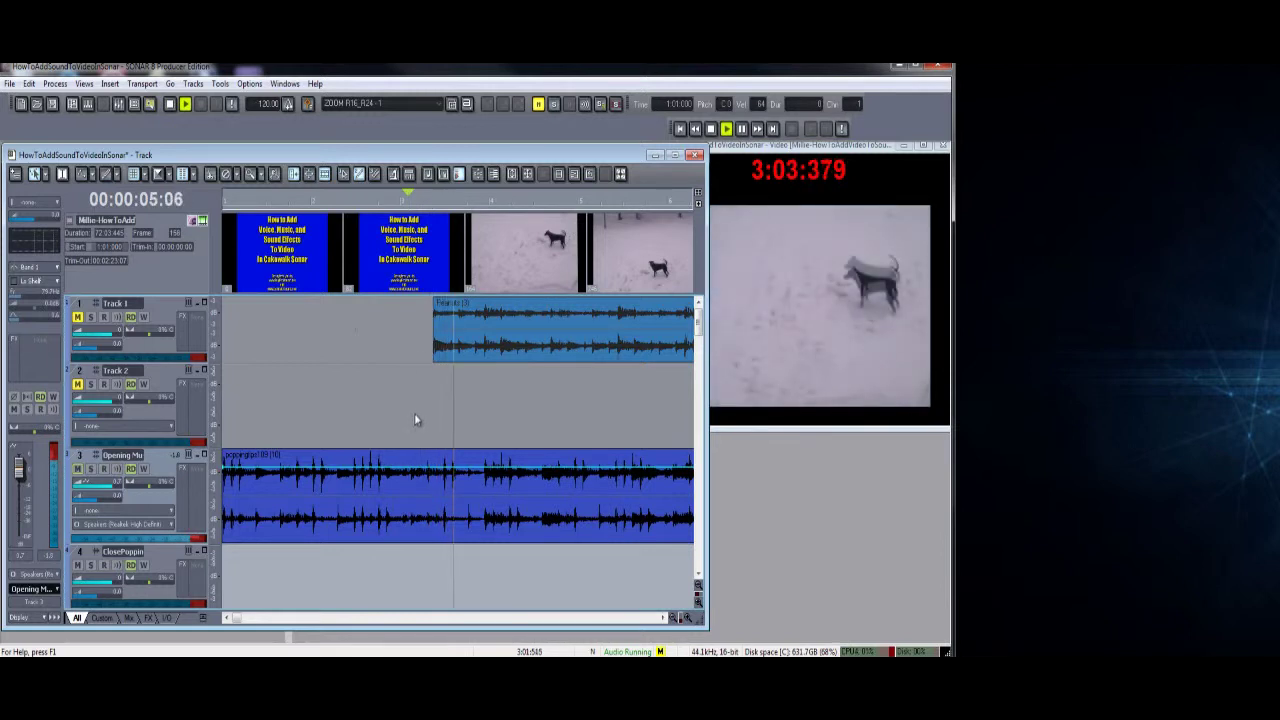
key(space)
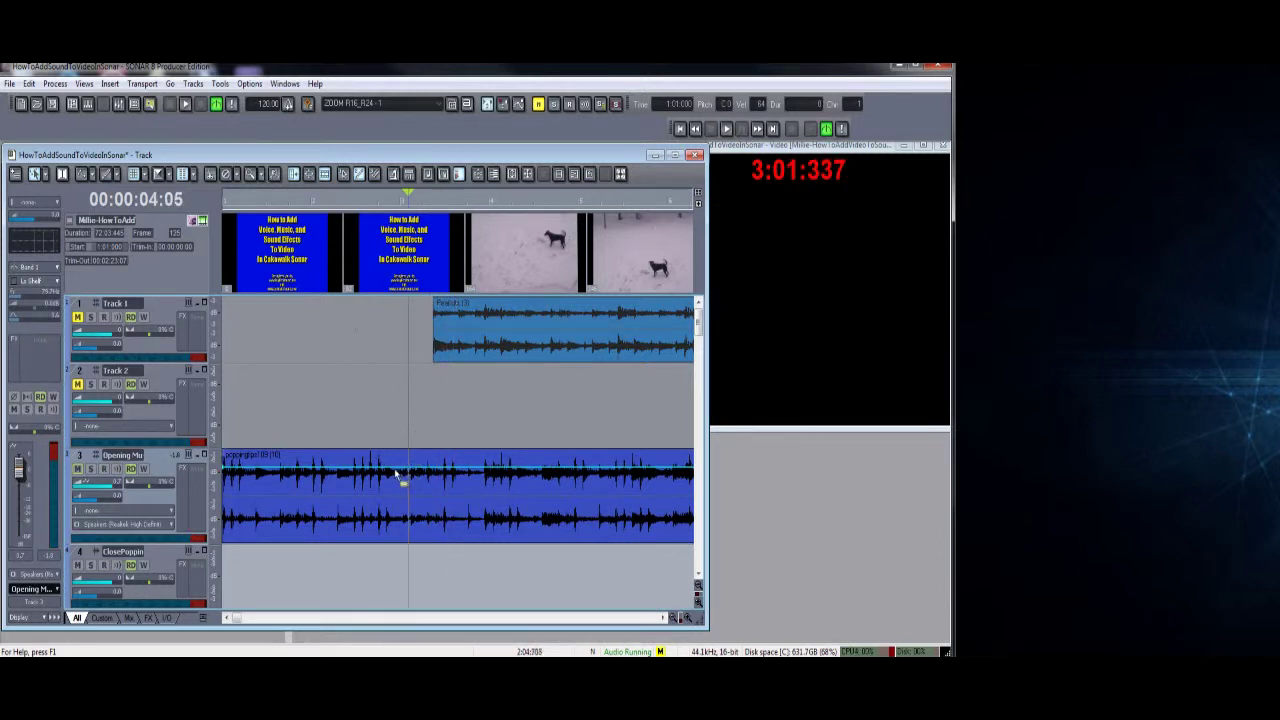
Step: Add a node to the Opening Music volume envelope in measure 2 and pull the envelope down in measure 3 for a fade-out
double_click(346, 469)
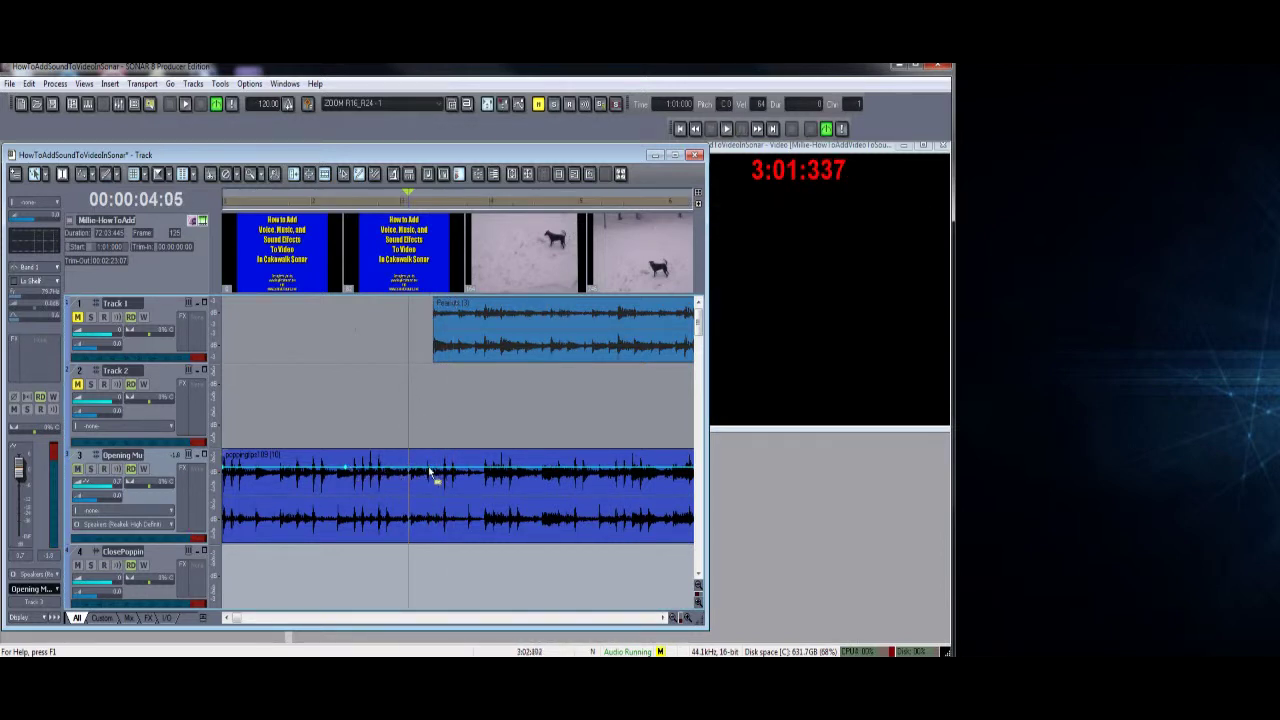
drag(408, 470, 458, 572)
Step: Trim the end of the poppinglips109 clip back to the bottom of the fade-out, at about 3:04
click(673, 619)
click(673, 619)
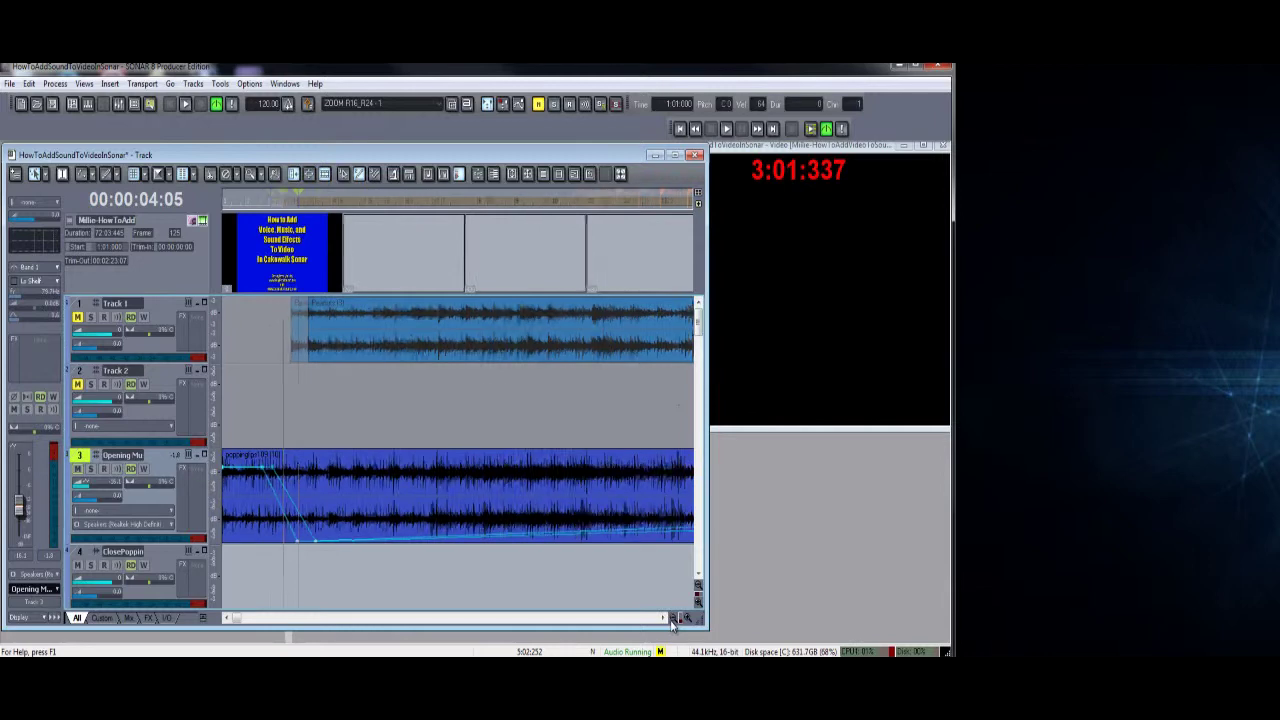
click(673, 619)
click(673, 619)
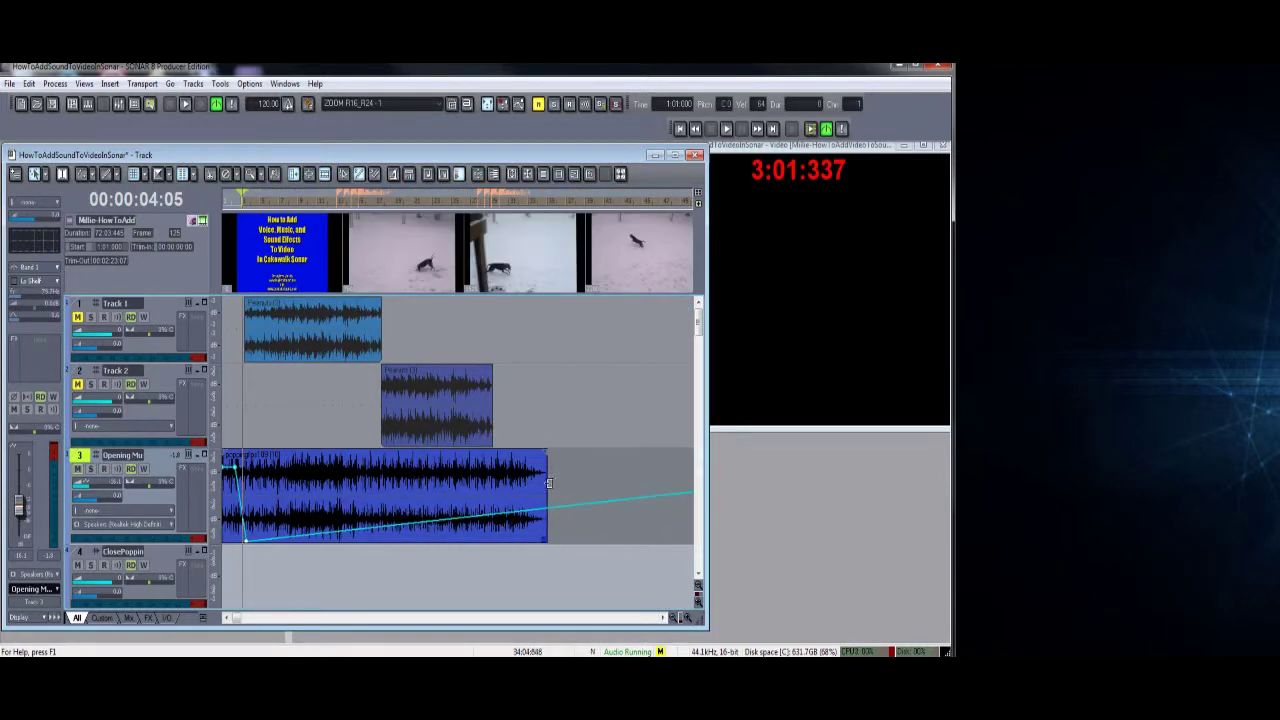
drag(548, 483, 248, 519)
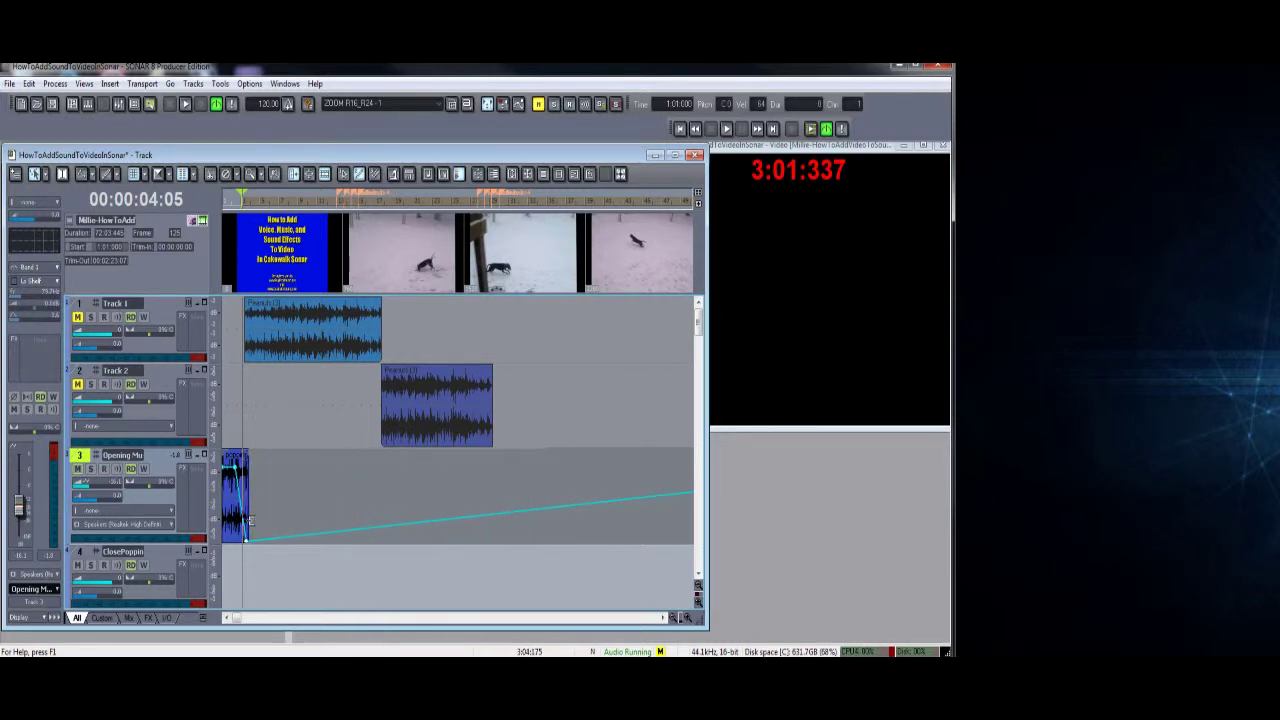
Step: Add a node to the Opening Music volume envelope just past the clip's end, holding the volume at -INF
double_click(287, 538)
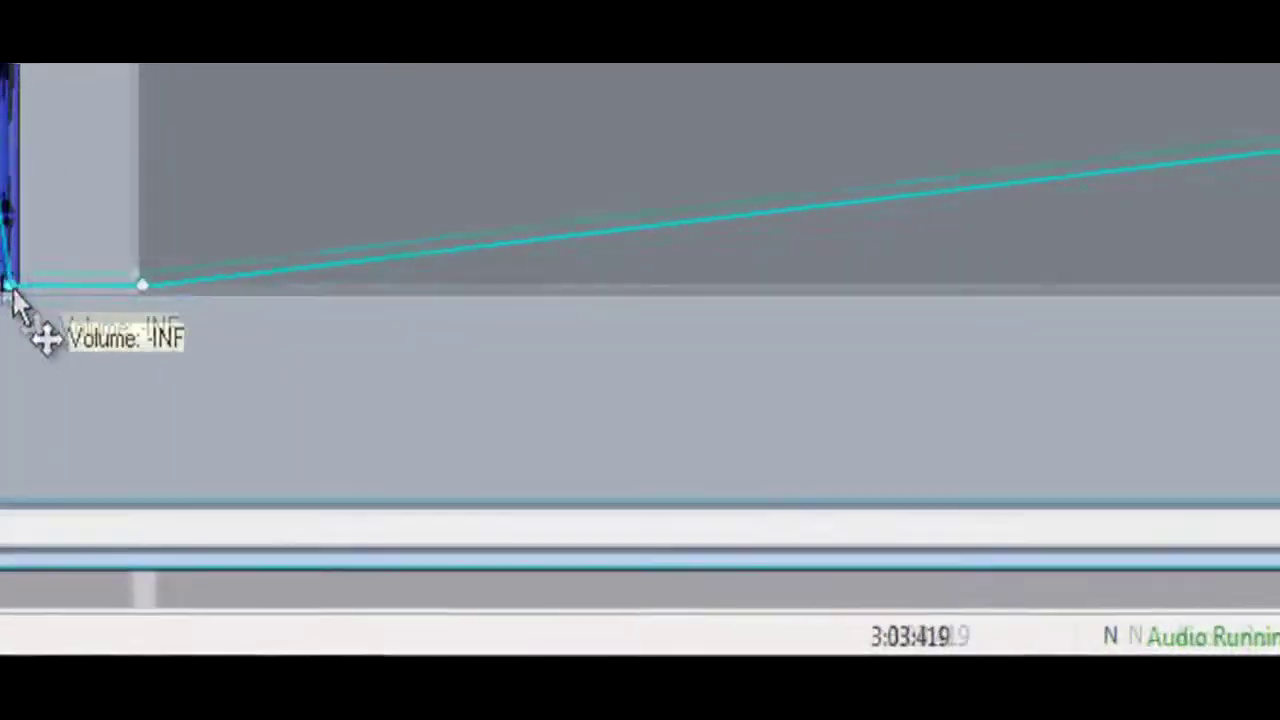
Step: Rename Track 1 as Millie Music
double_click(120, 303)
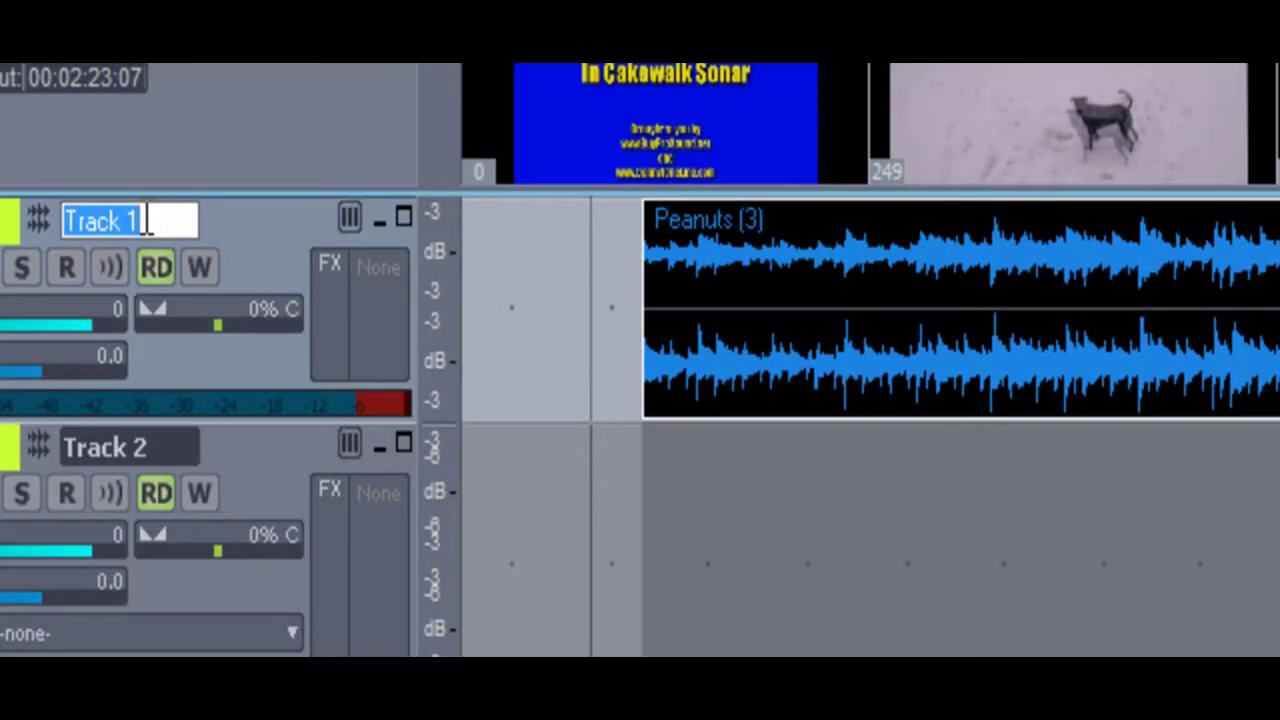
text(Do)
key(BackSpace)
key(BackSpace)
text(Millie)
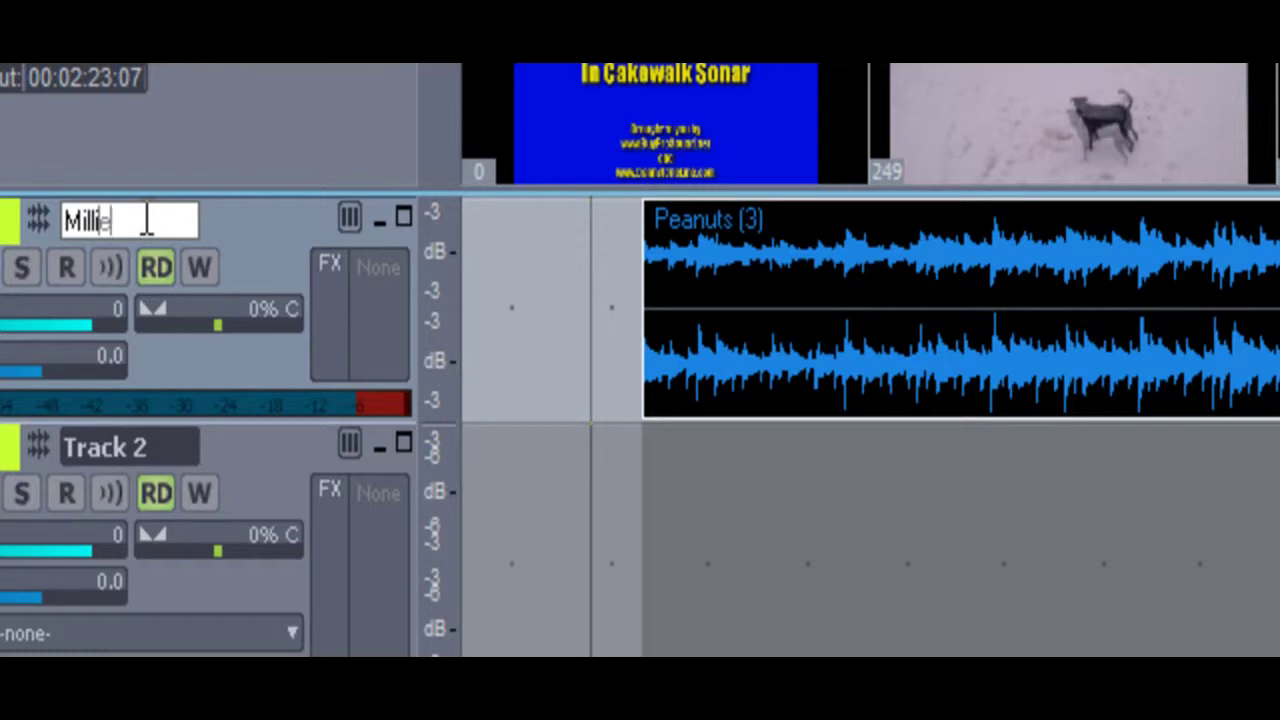
text( Music)
key(Return)
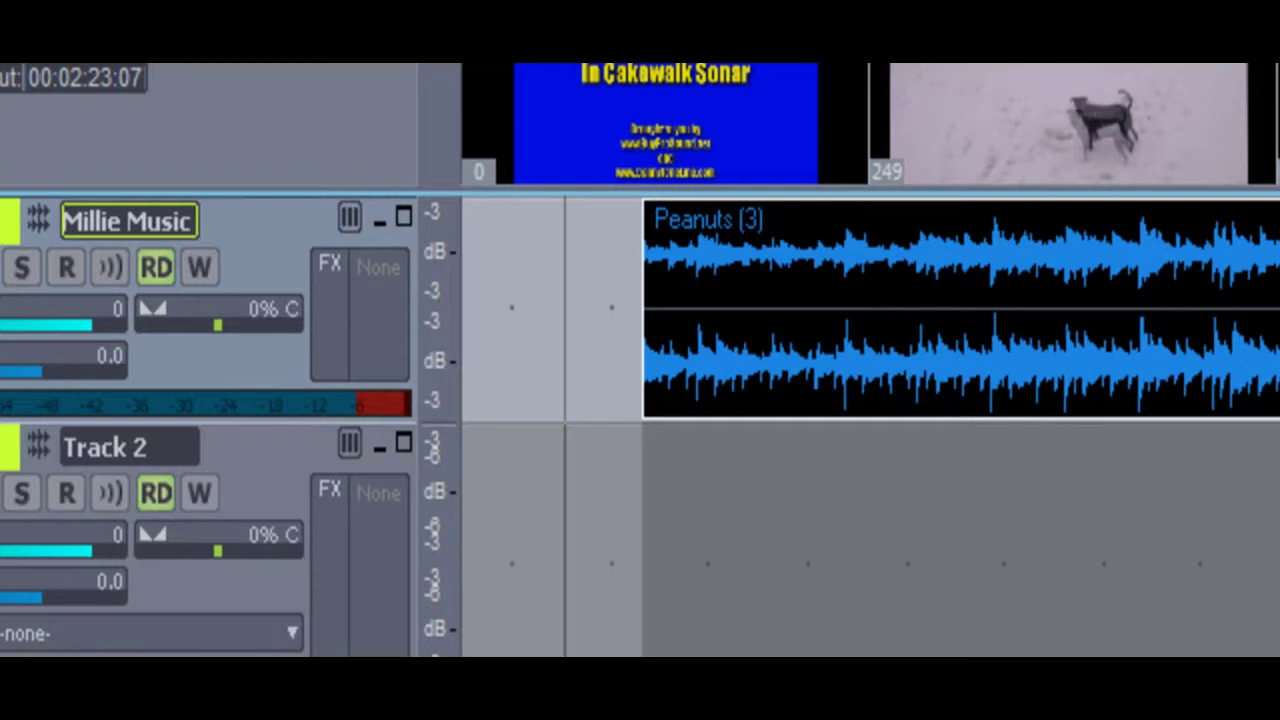
Step: Give the Peanuts clip on the Millie Music track a short fade-in at its start and play it against the video
key(space)
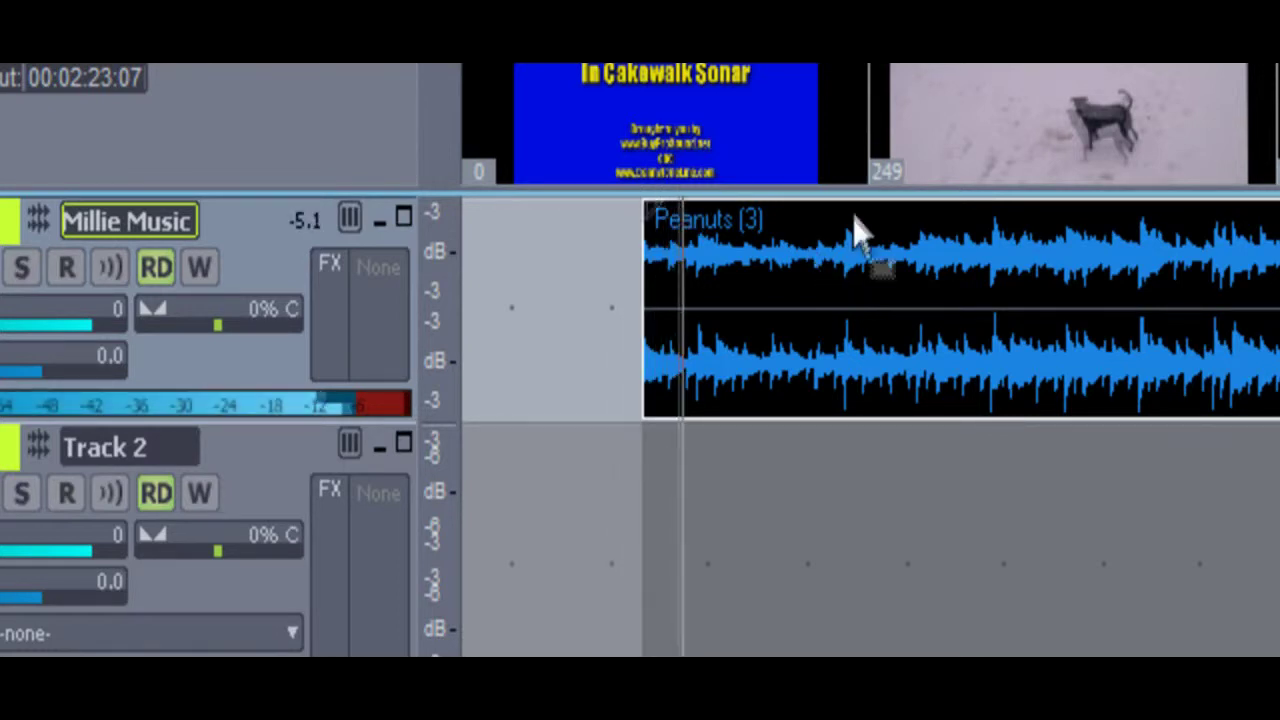
key(space)
drag(645, 210, 695, 288)
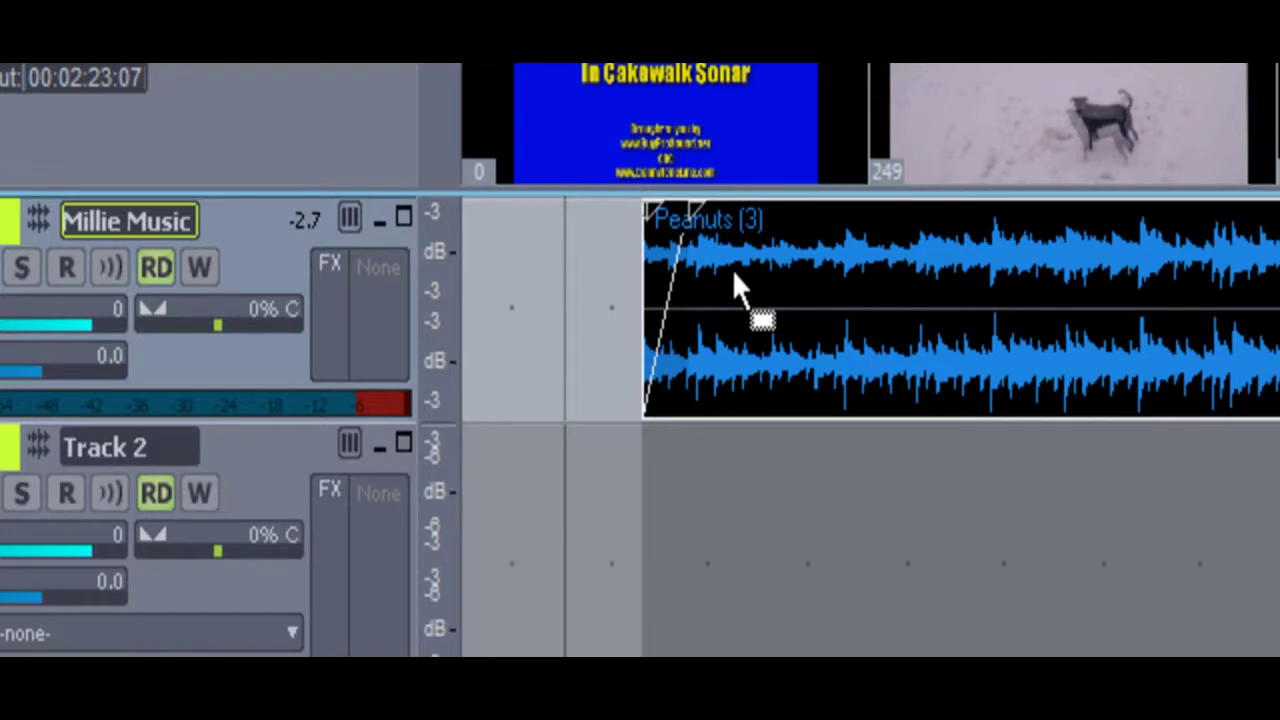
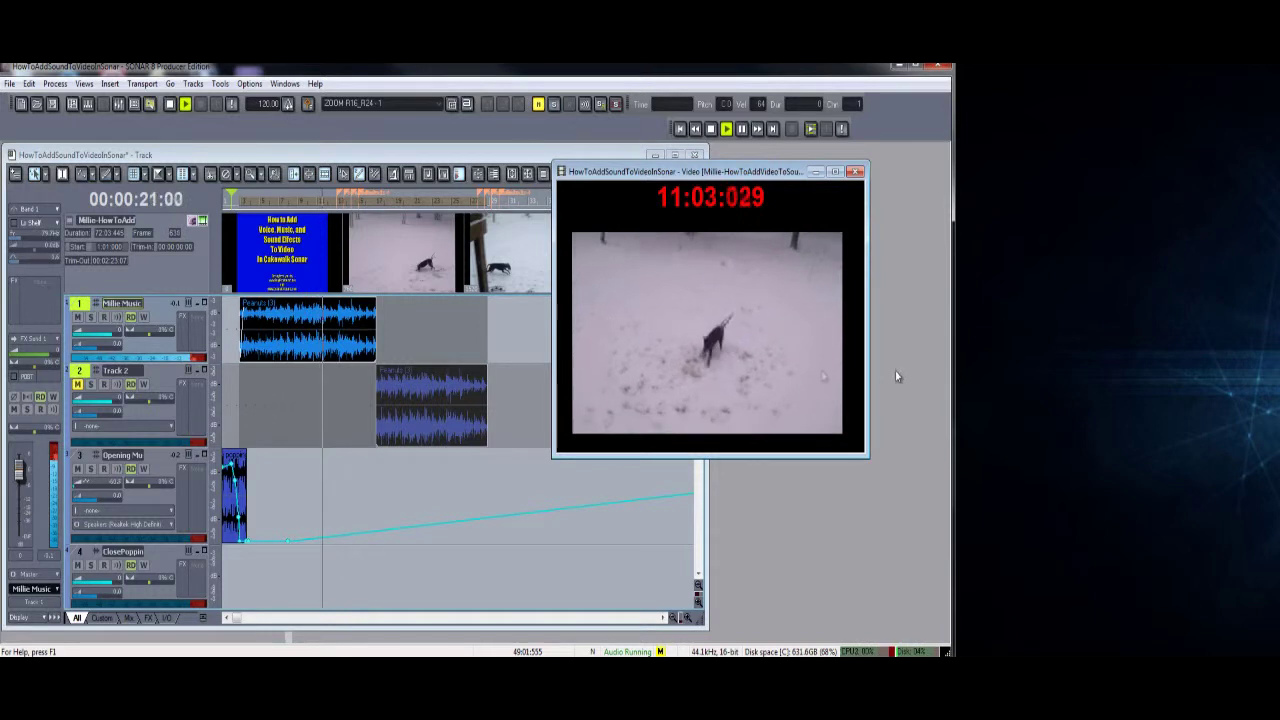
key(space)
key(space)
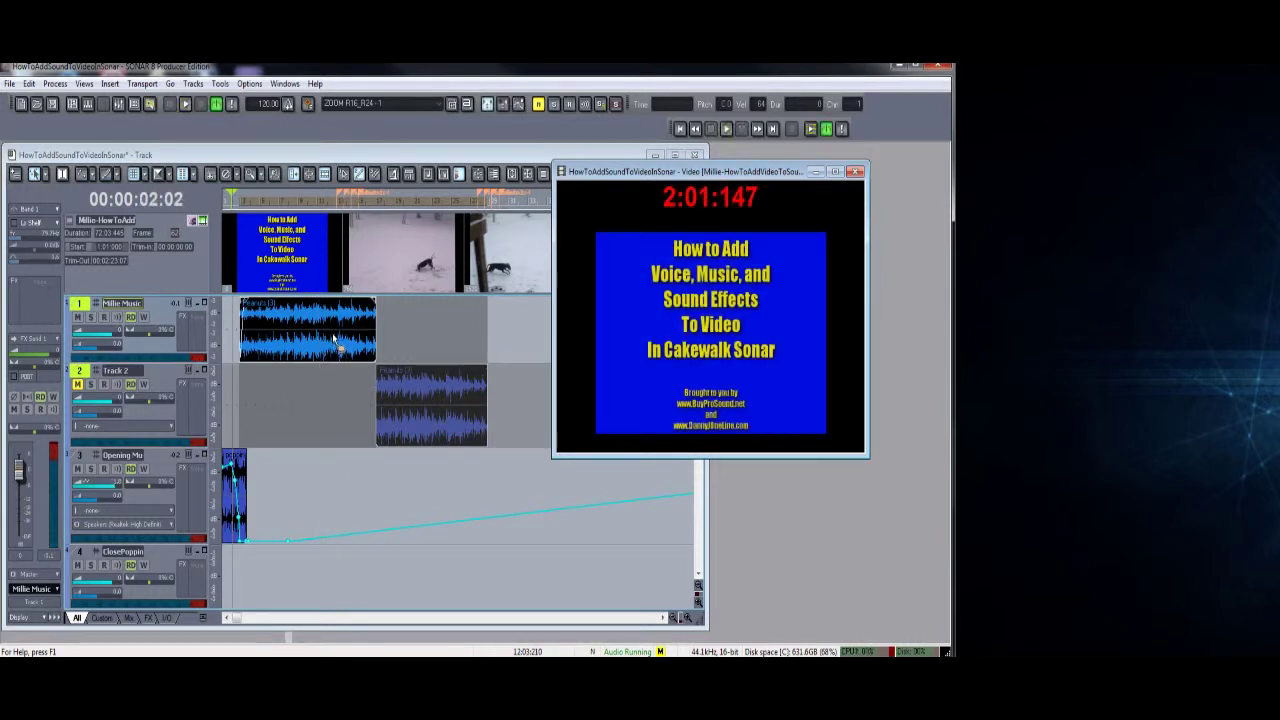
Step: Create a Volume track envelope on the Millie Music track
click(333, 338)
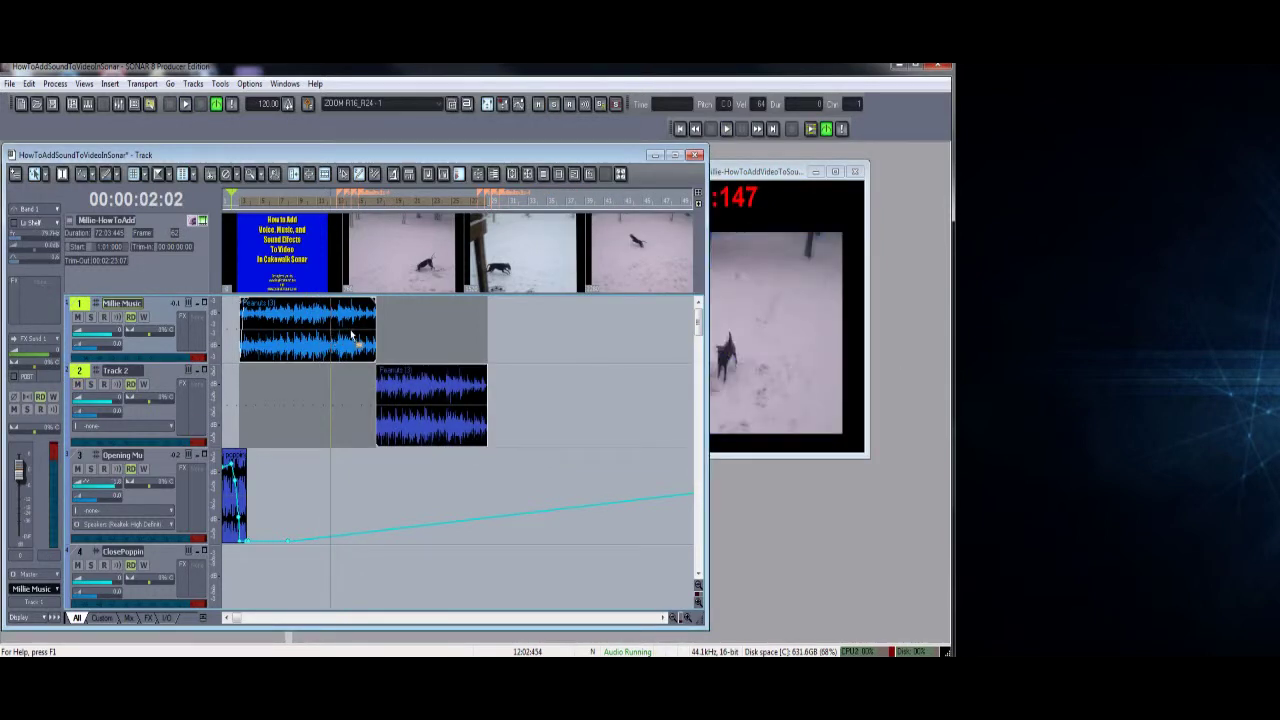
right_click(350, 329)
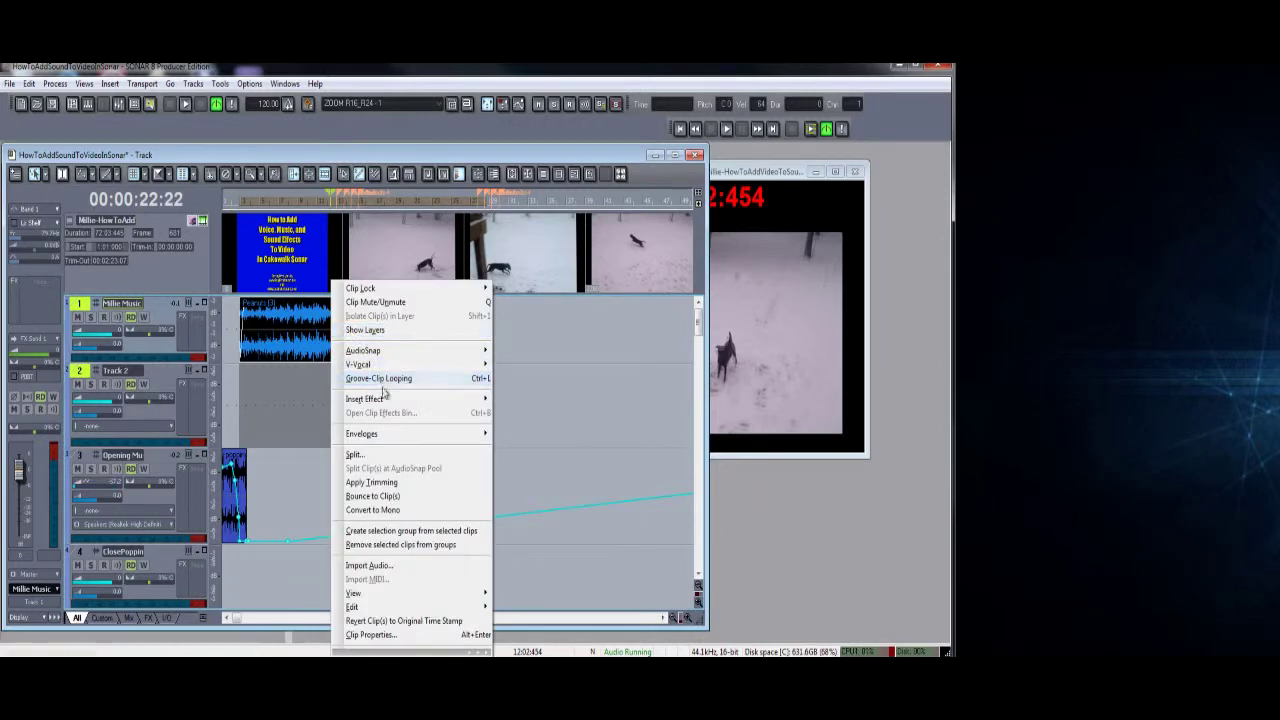
mouse_move(390, 436)
mouse_move(548, 440)
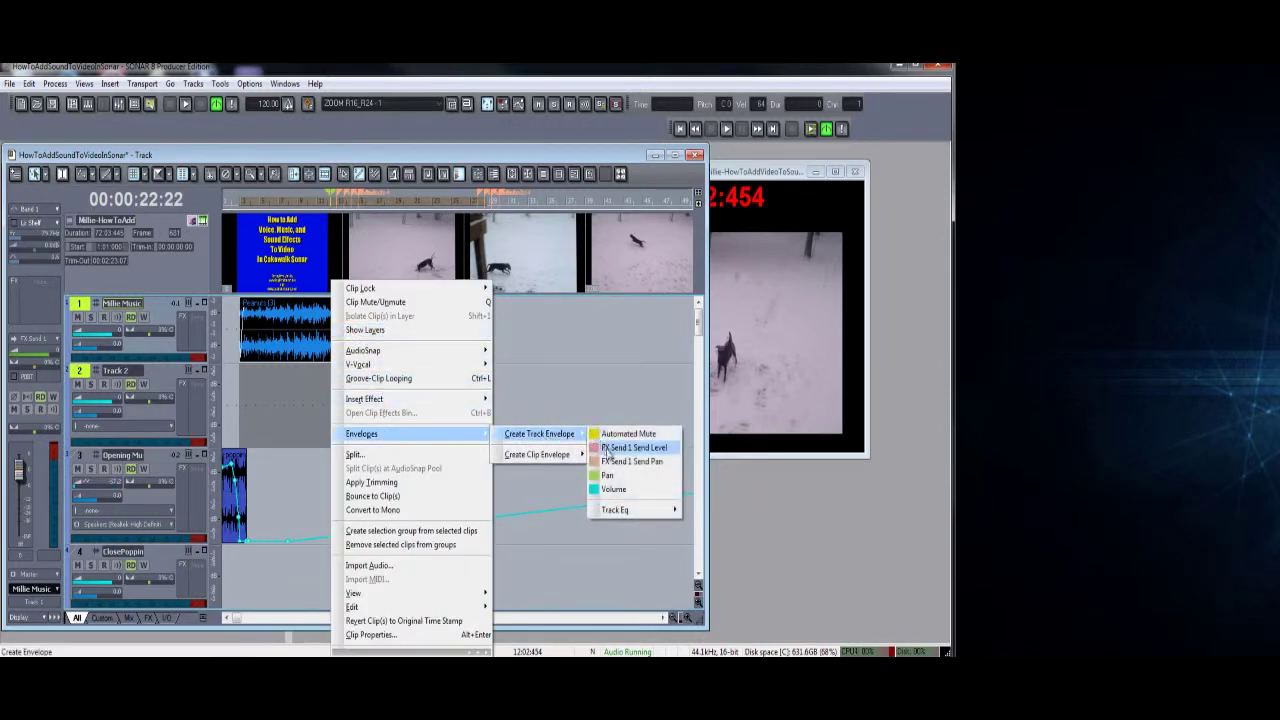
click(610, 489)
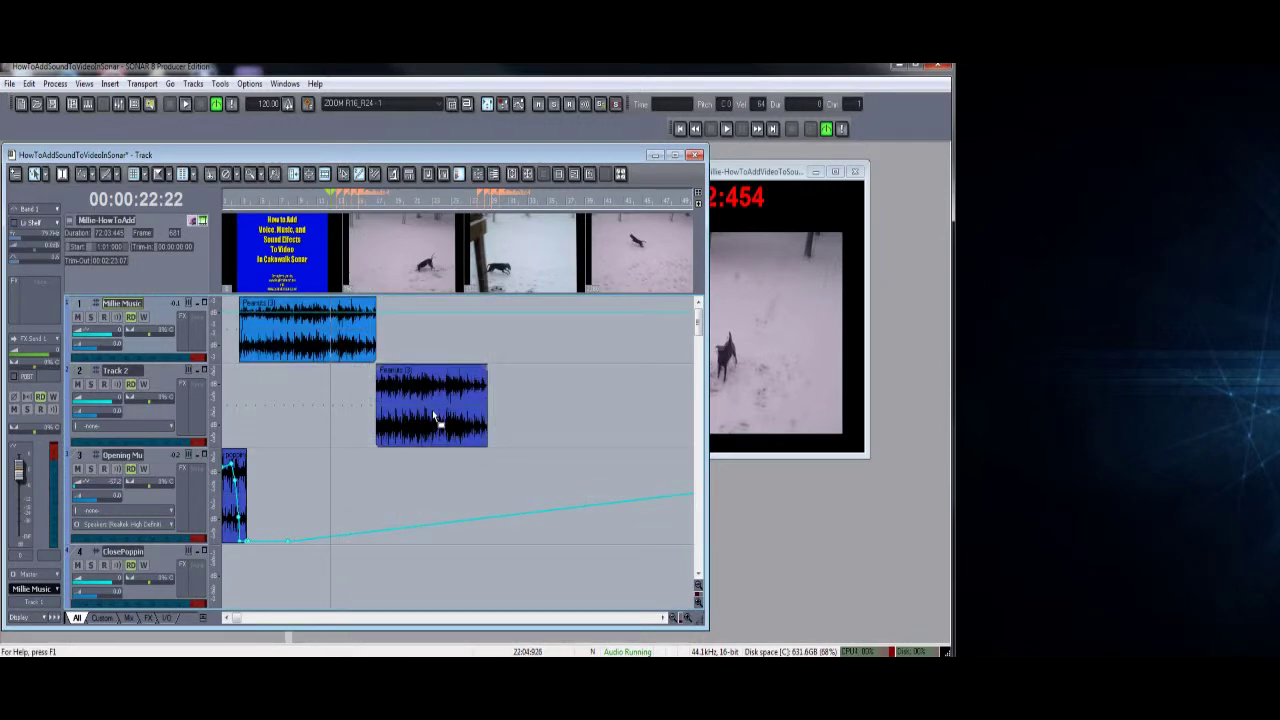
Step: Create a Volume track envelope on Track 2
click(432, 410)
click(432, 410)
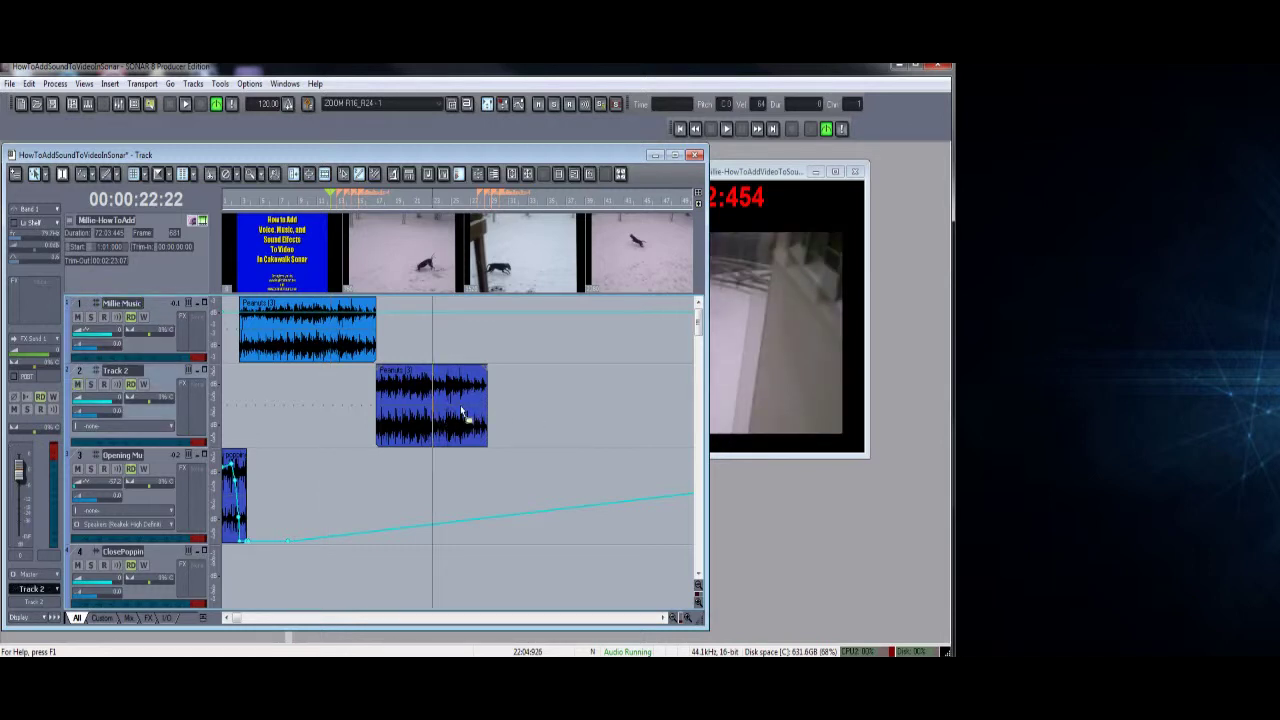
right_click(435, 410)
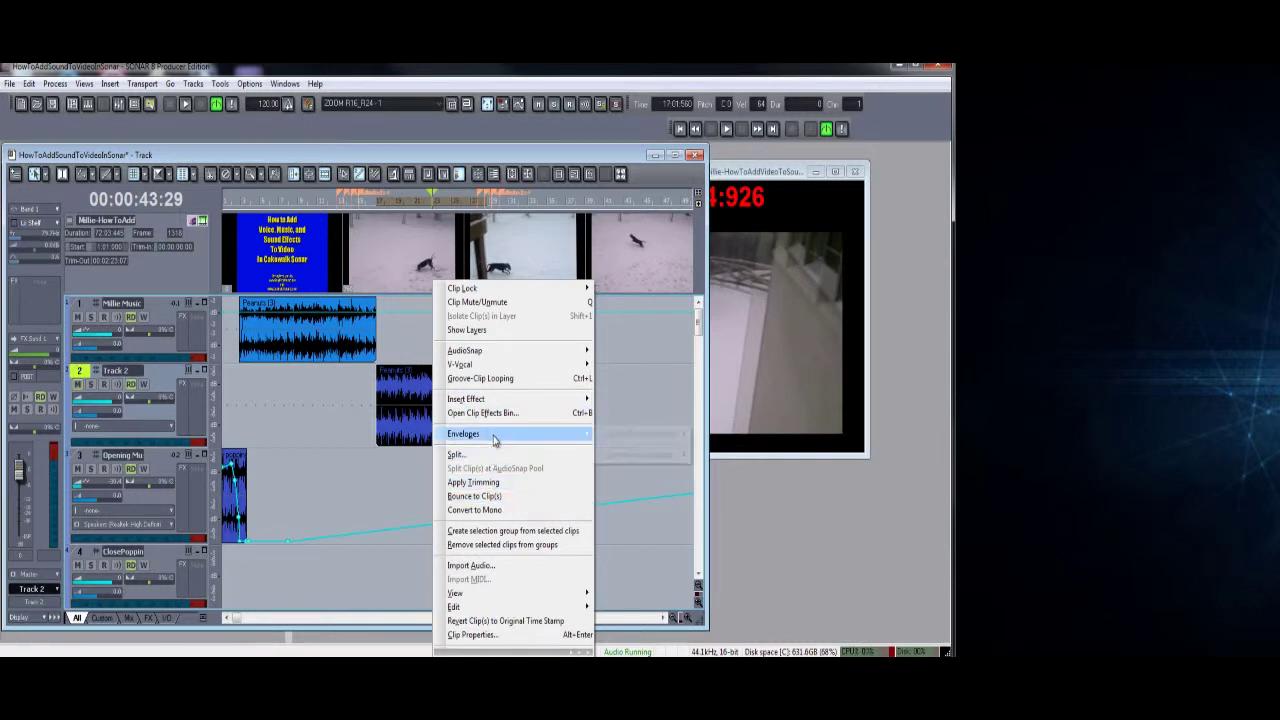
mouse_move(496, 434)
mouse_move(638, 440)
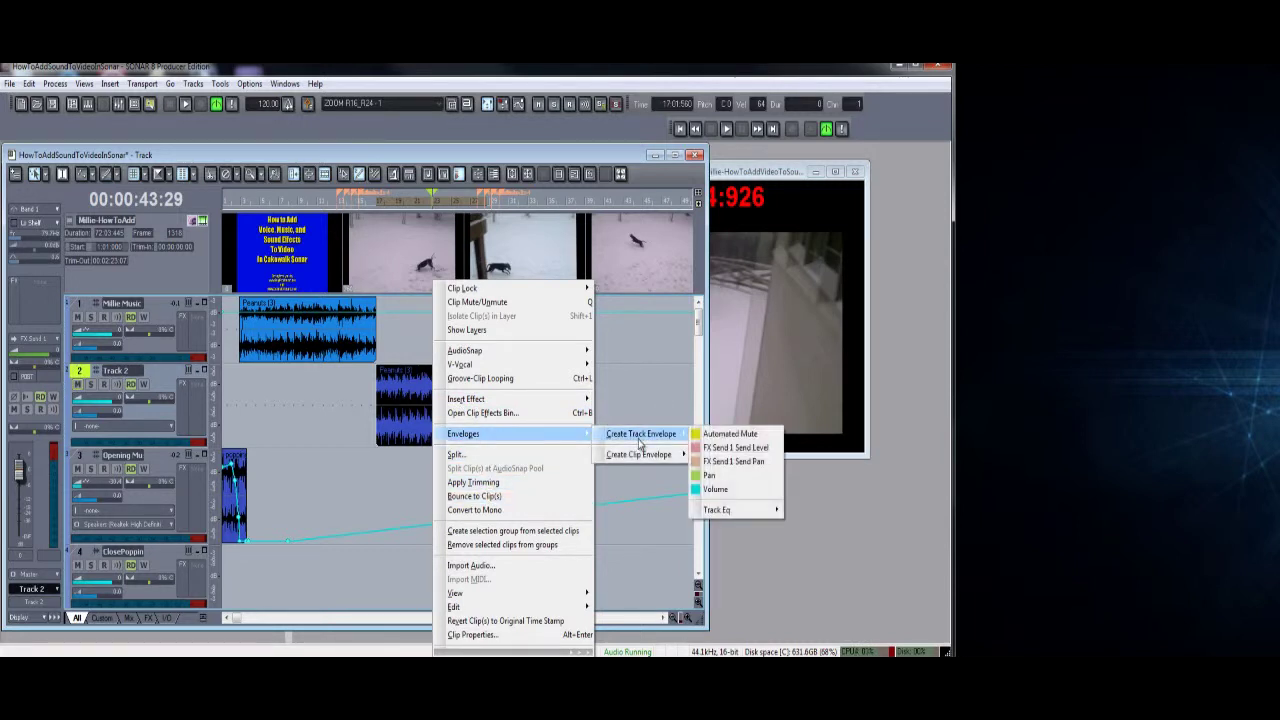
click(718, 489)
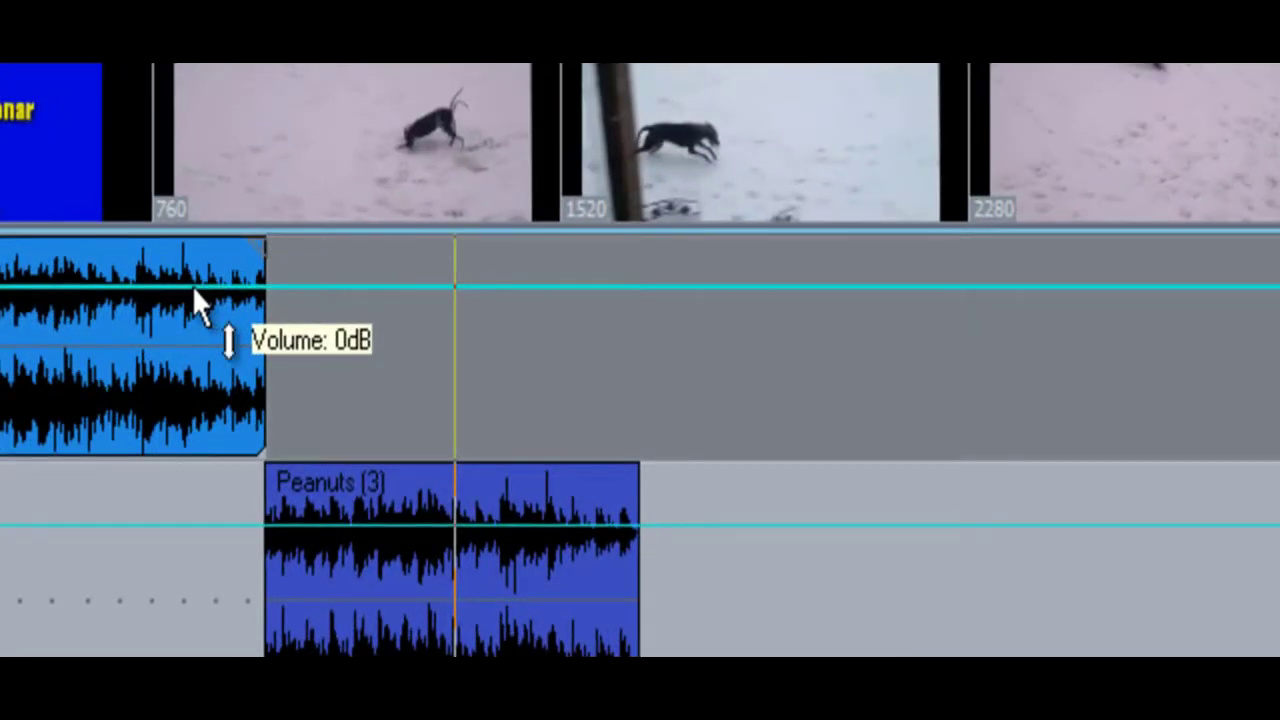
Step: Lower the whole Millie Music volume envelope to about -2.6 dB and lower the Track 2 volume envelope slightly
drag(194, 288, 196, 306)
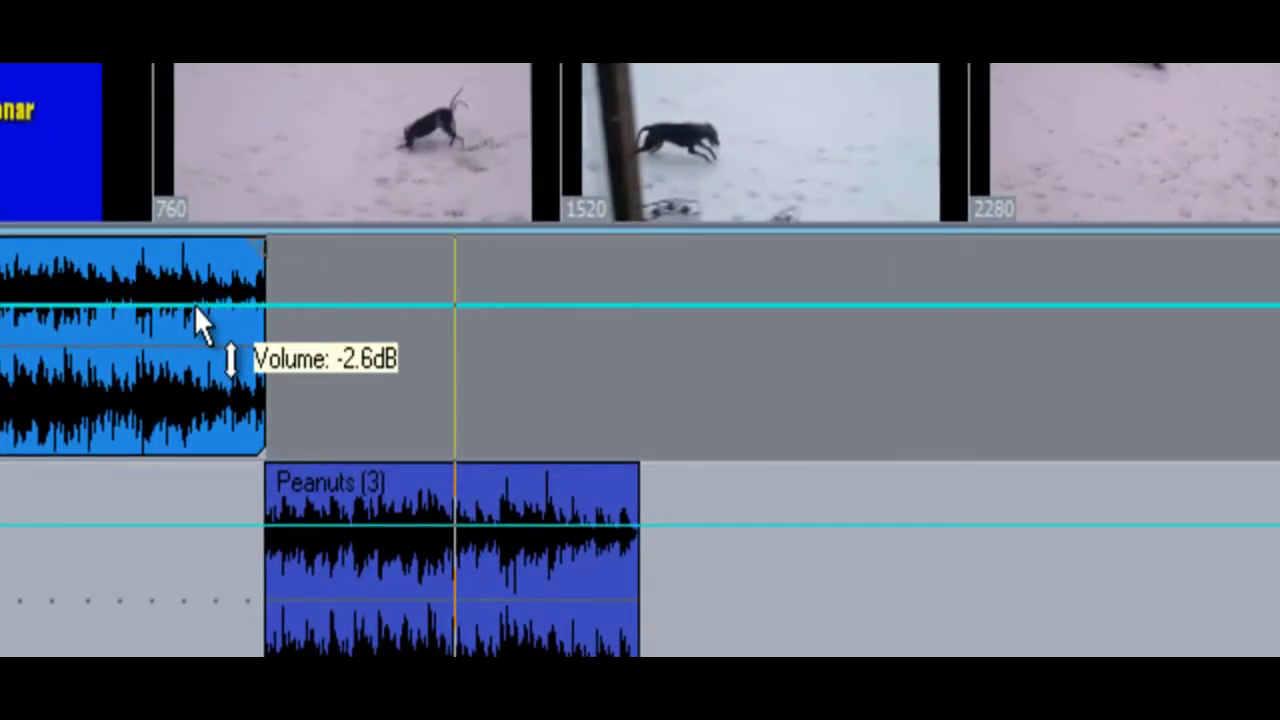
drag(194, 304, 196, 305)
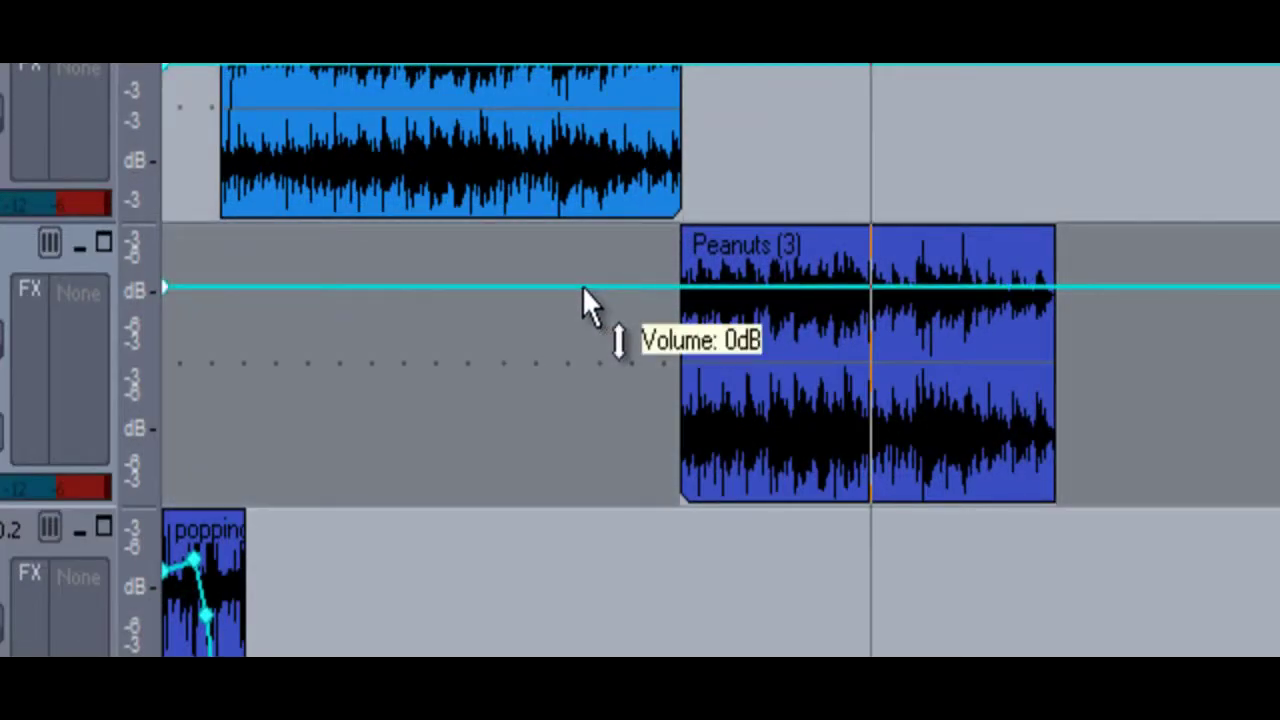
drag(582, 286, 576, 304)
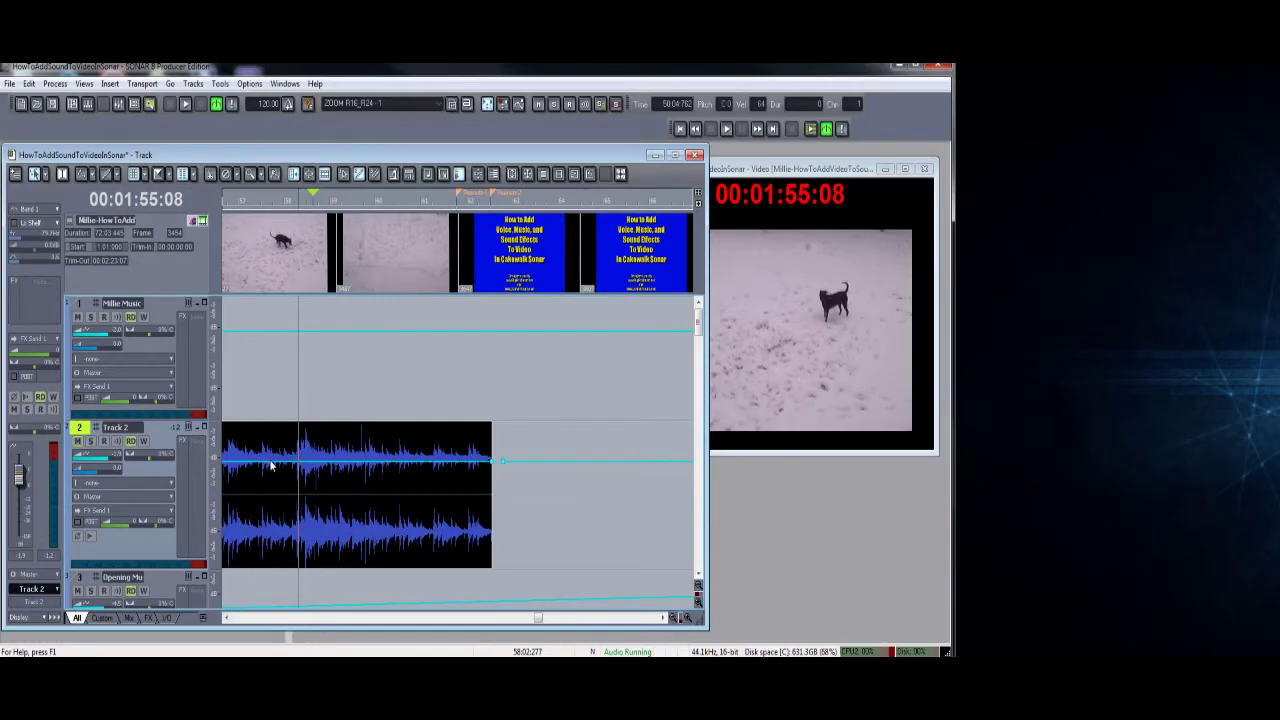
Step: Fade out the end of the Track 2 clip with volume envelope nodes and trim the clip back to the bottom of the fade
click(270, 465)
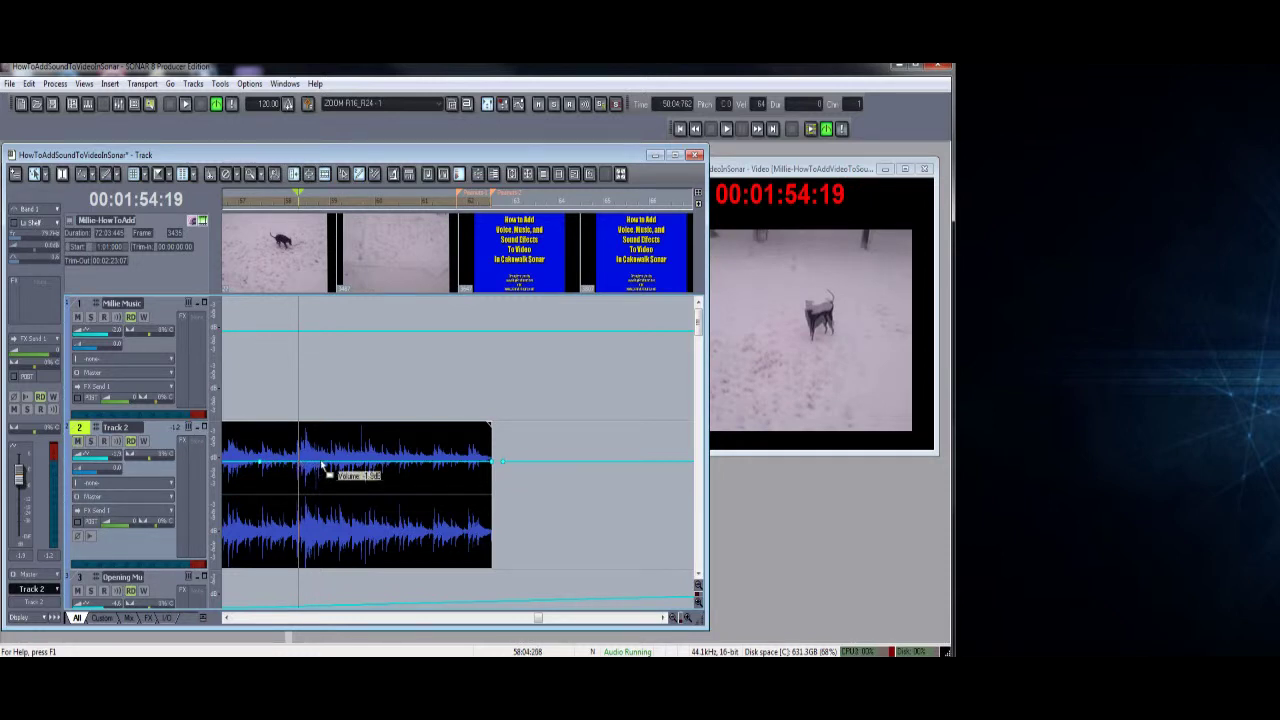
drag(324, 465, 331, 568)
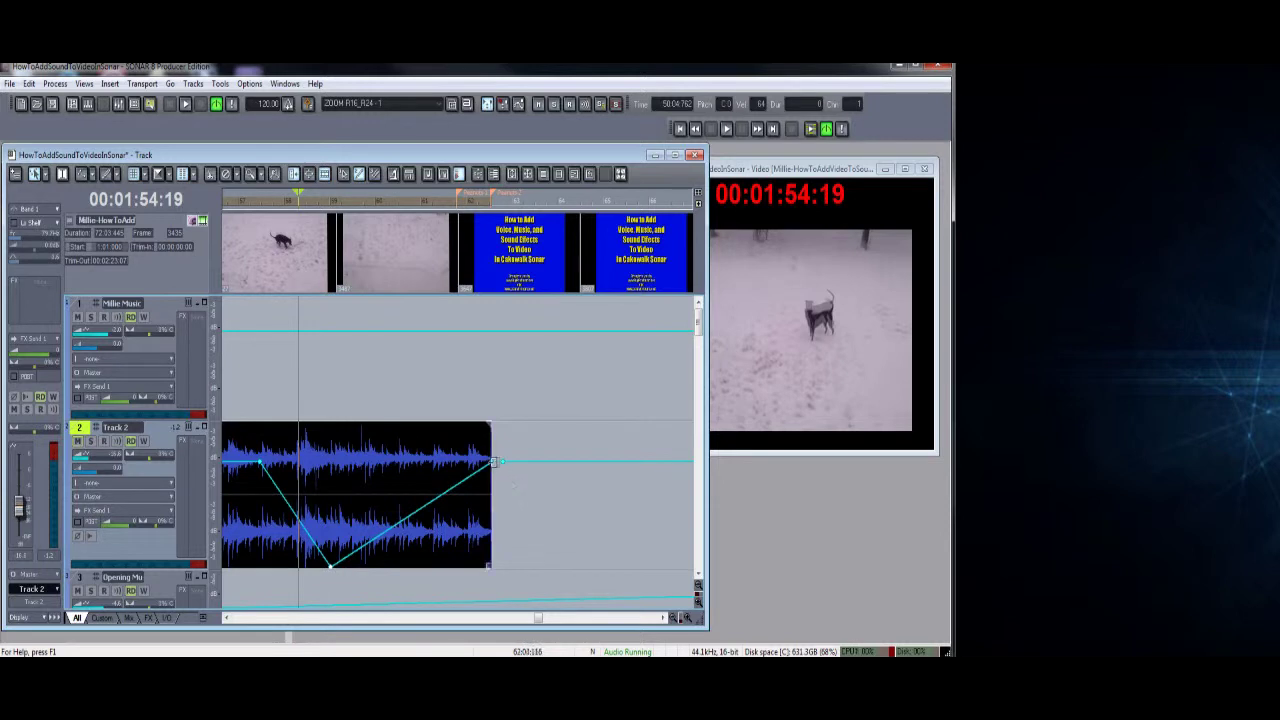
drag(493, 477, 335, 499)
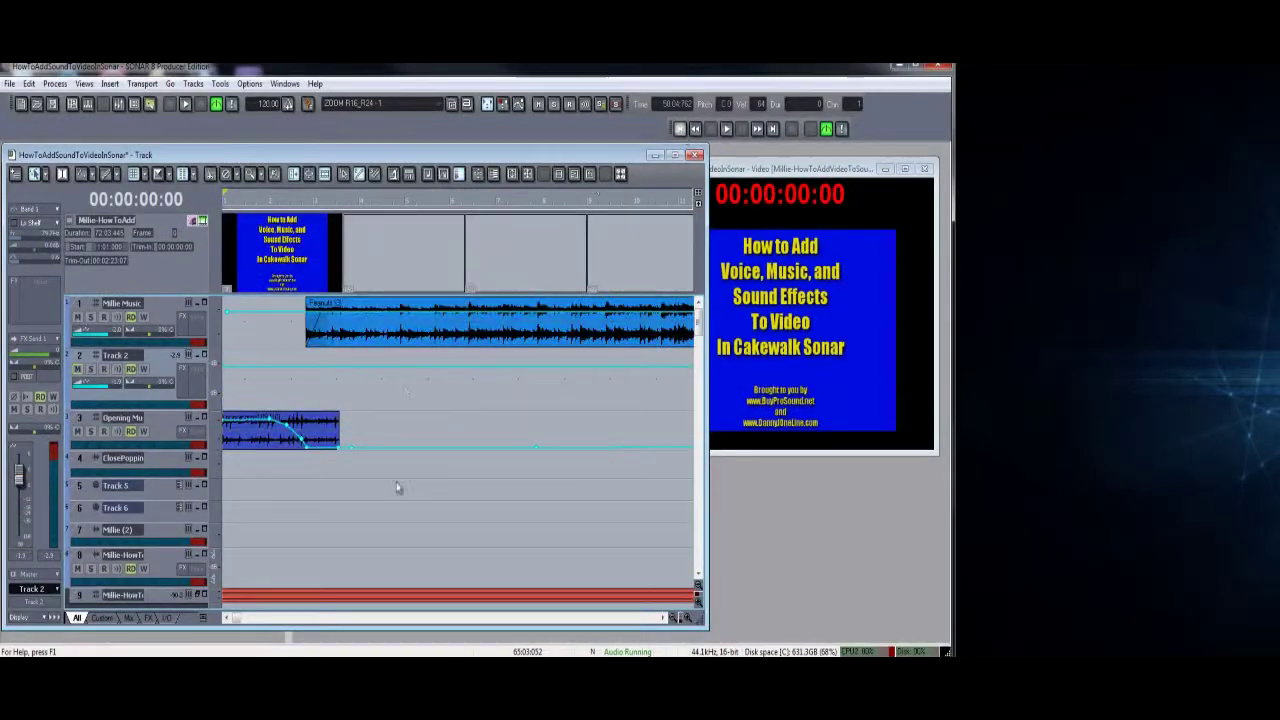
Step: Copy the Opening Music clip with Events in Tracks and Track/Bus Automation included
click(260, 437)
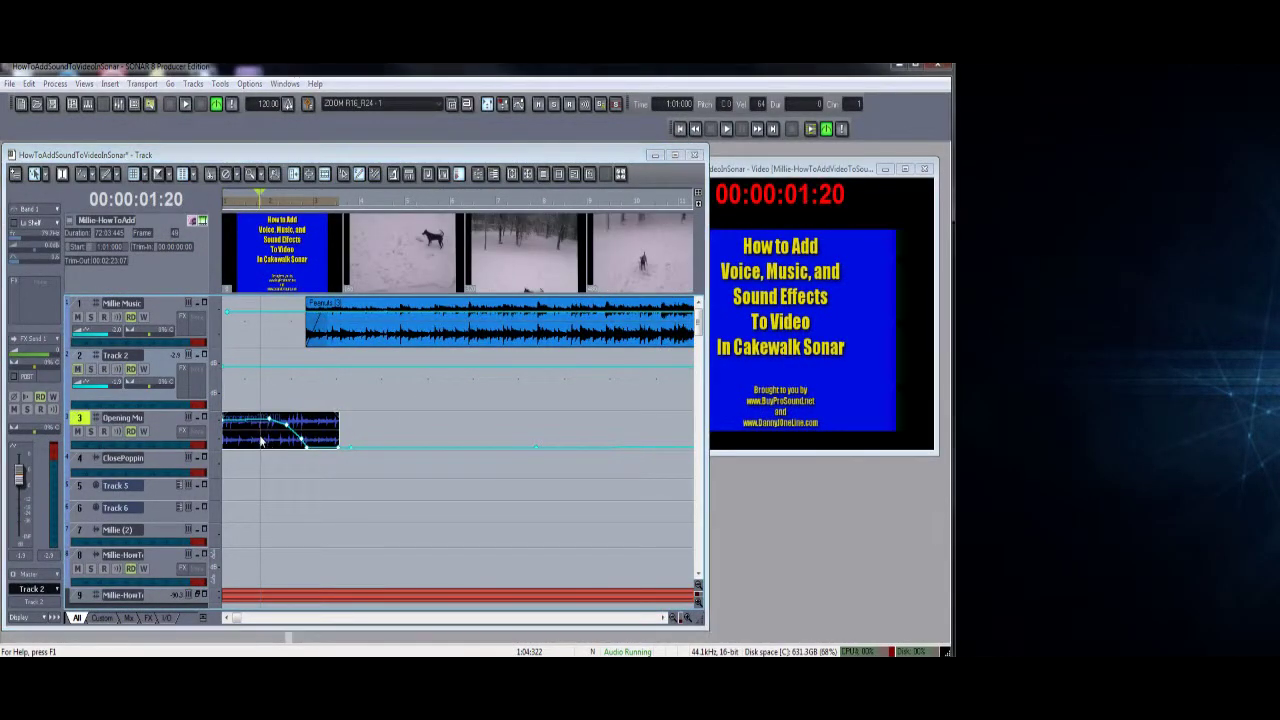
key(ctrl+c)
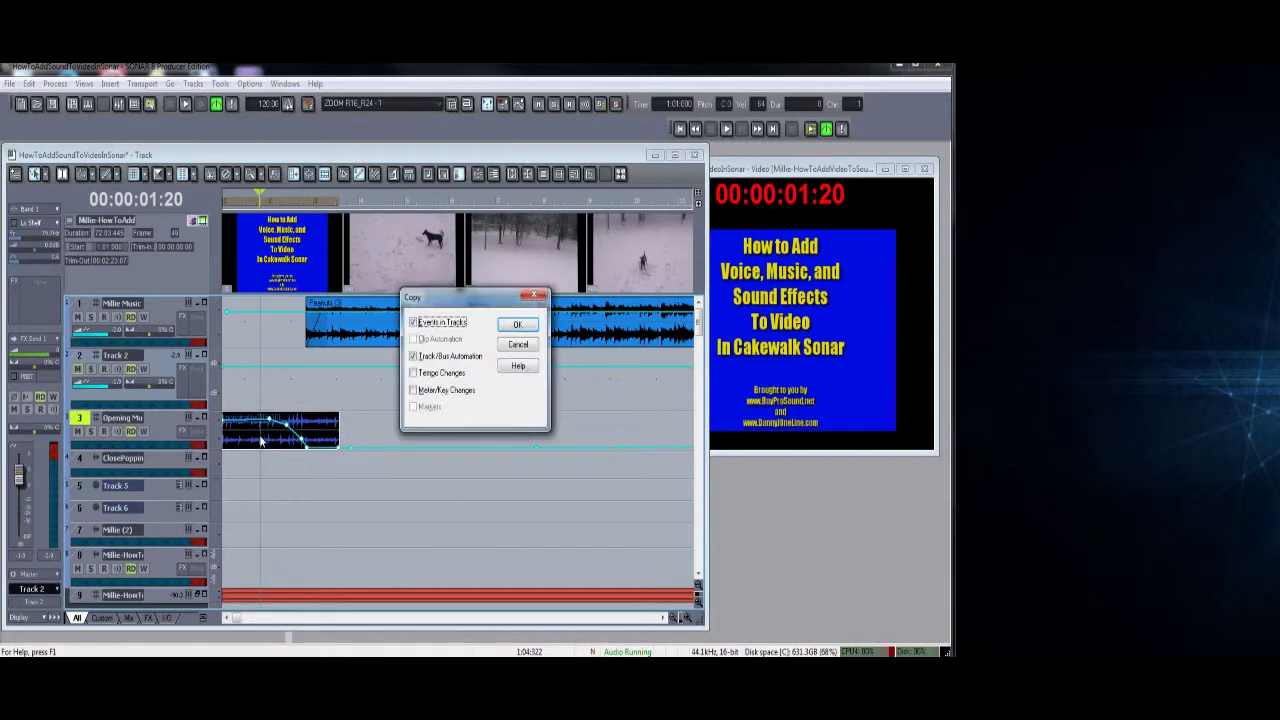
click(518, 329)
Step: Paste the copied music once onto track 4 at 00:01:56:25, where the Track 2 clip ends and the closing title appears
drag(228, 618, 529, 632)
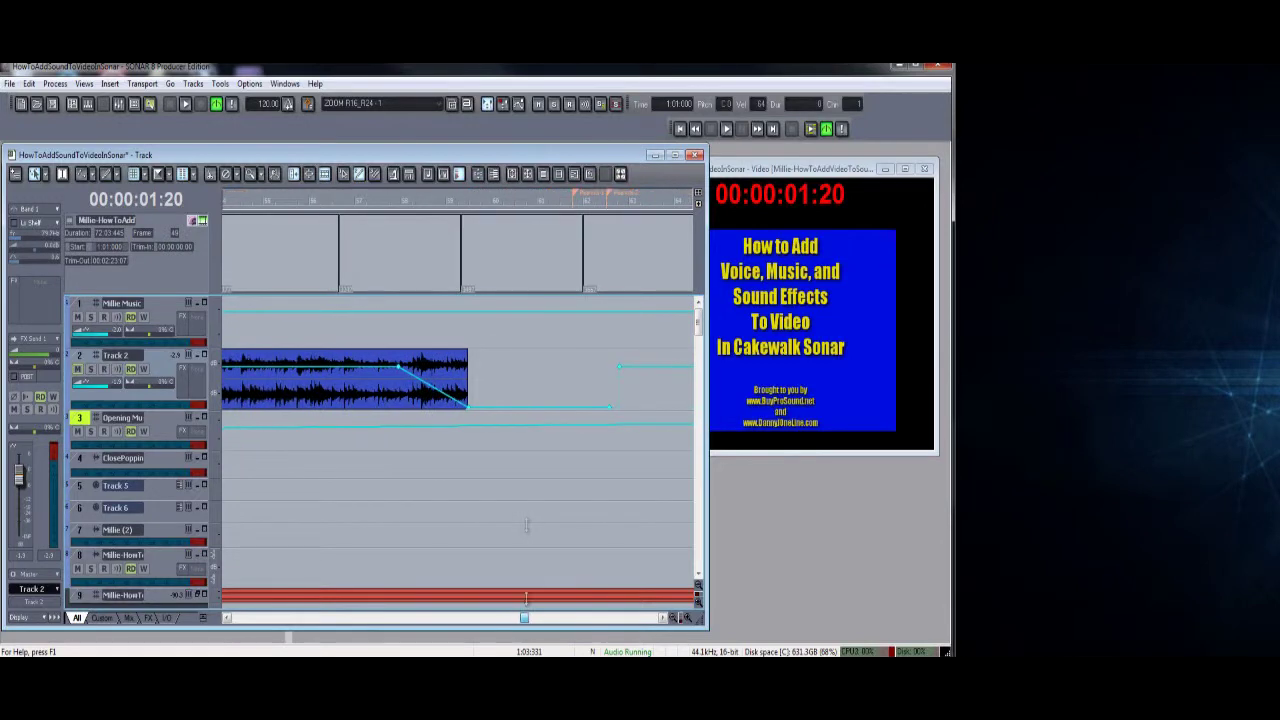
click(466, 441)
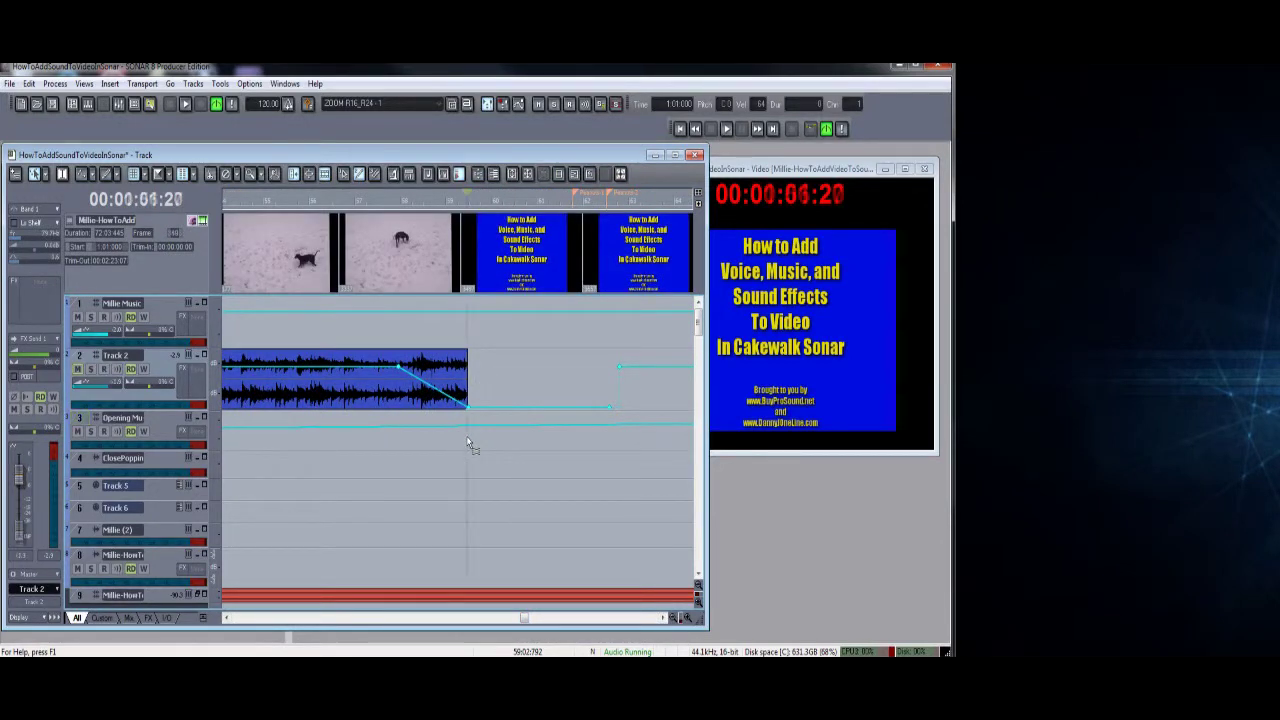
click(465, 469)
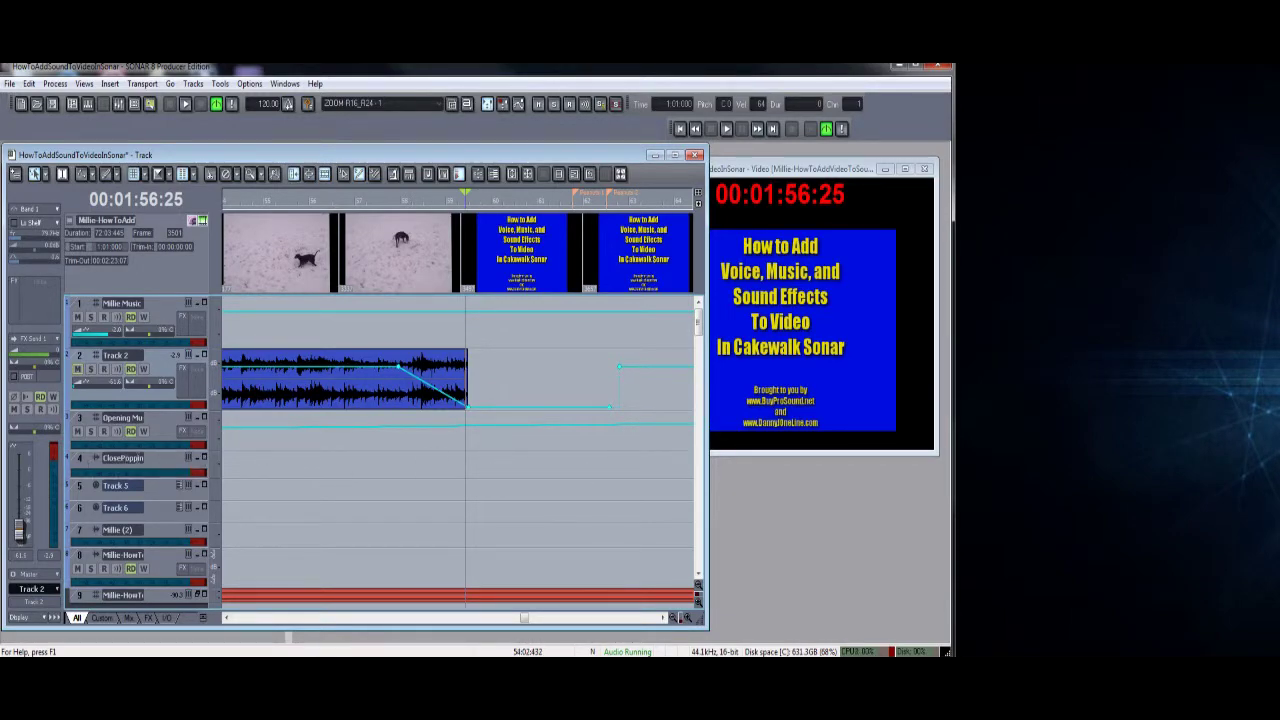
click(84, 466)
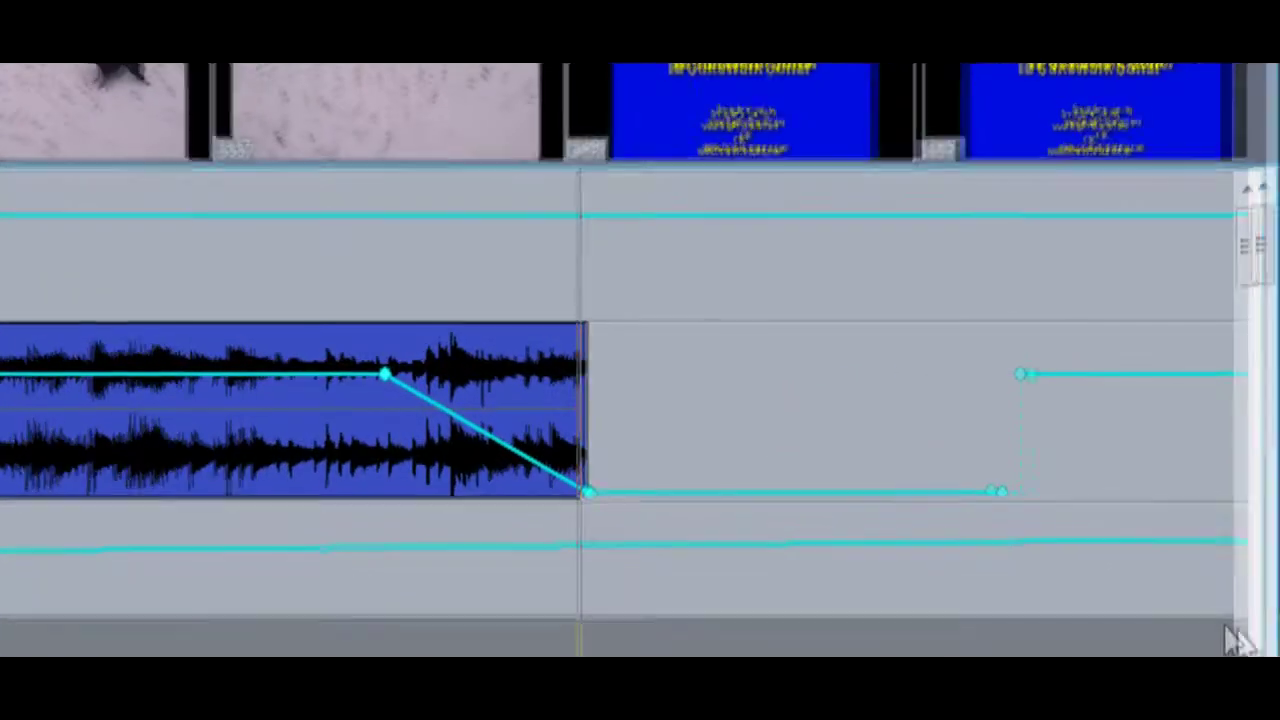
key(ctrl+v)
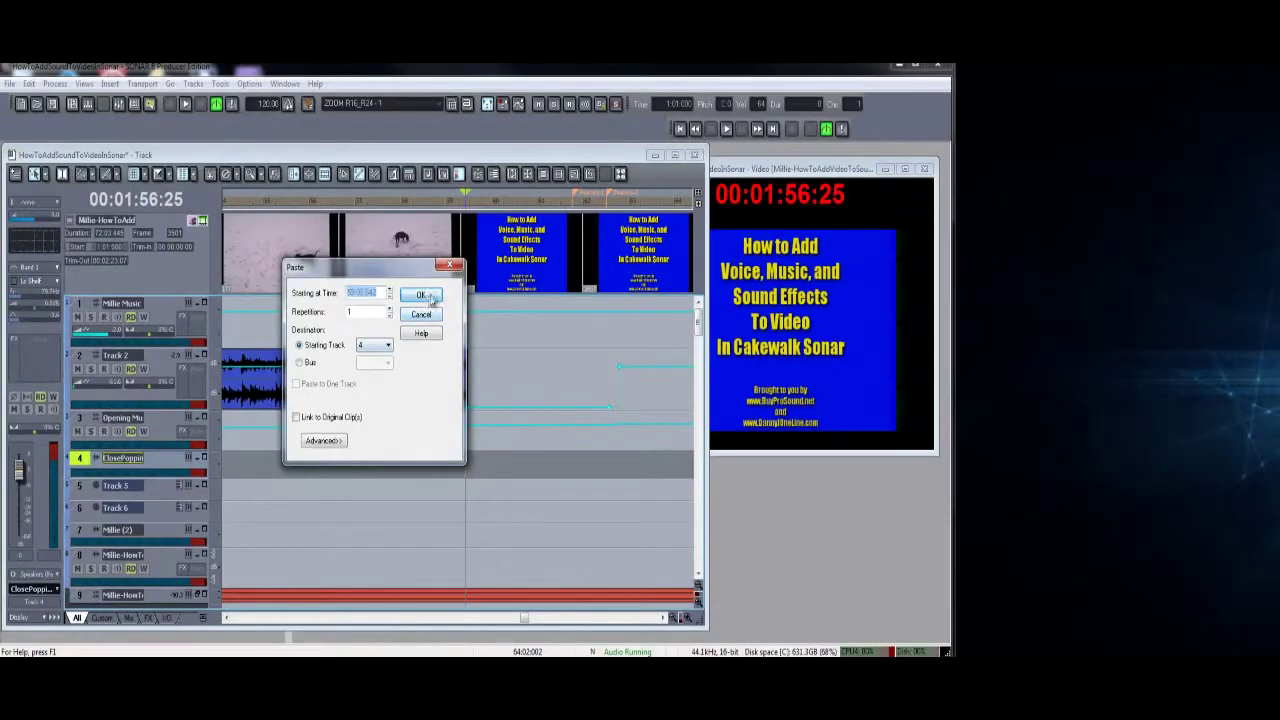
click(421, 295)
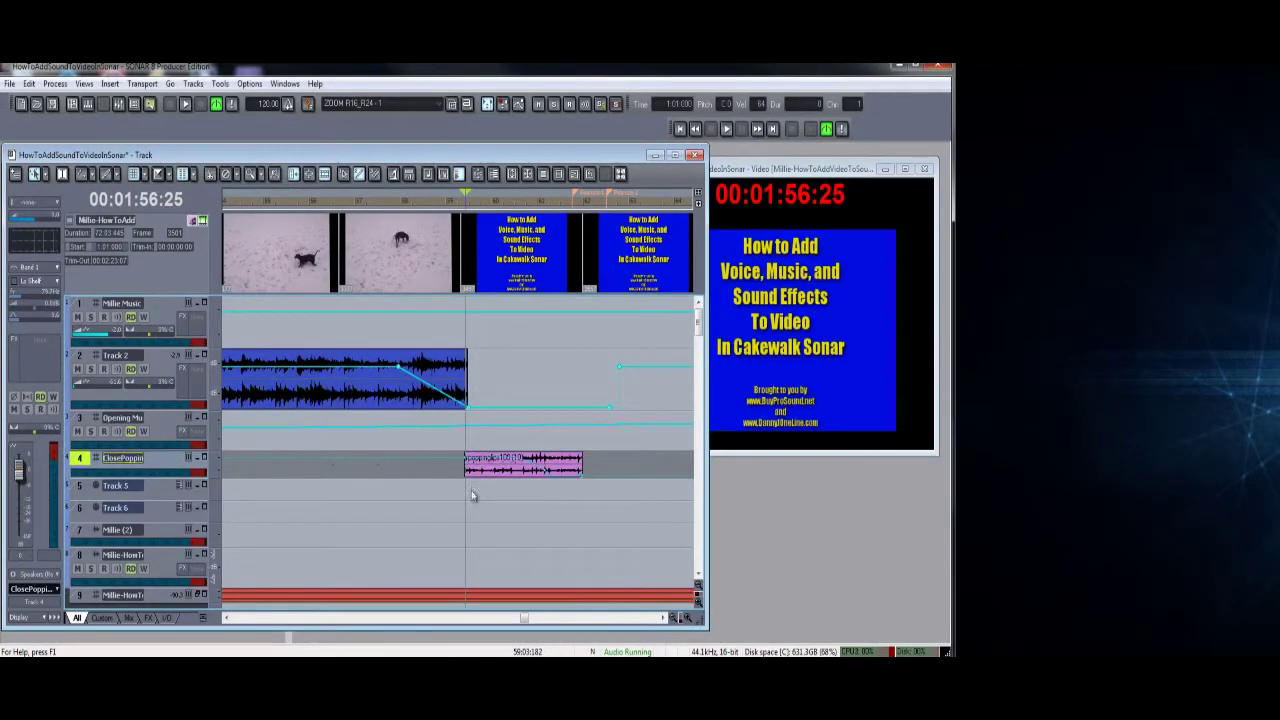
Step: Fit the closing poppinglips109 clip and its fade-out to the video's end at about 2:23, and play the ending
drag(557, 471, 411, 479)
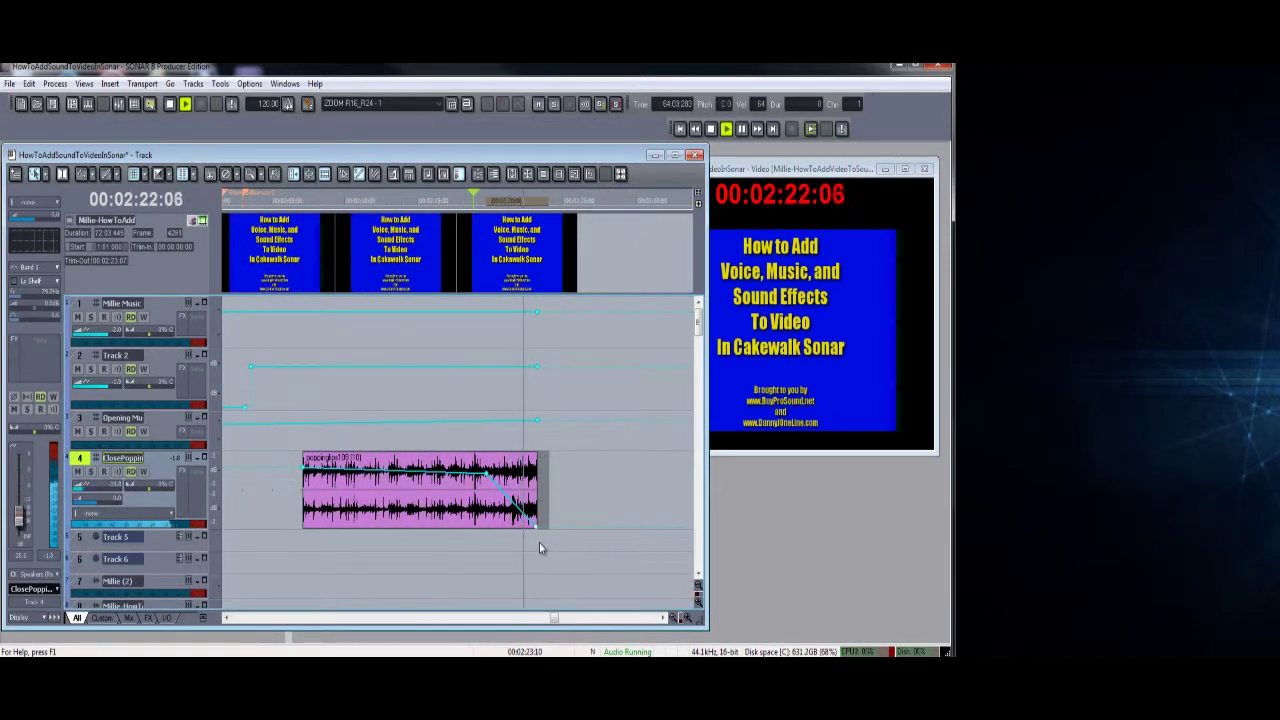
key(space)
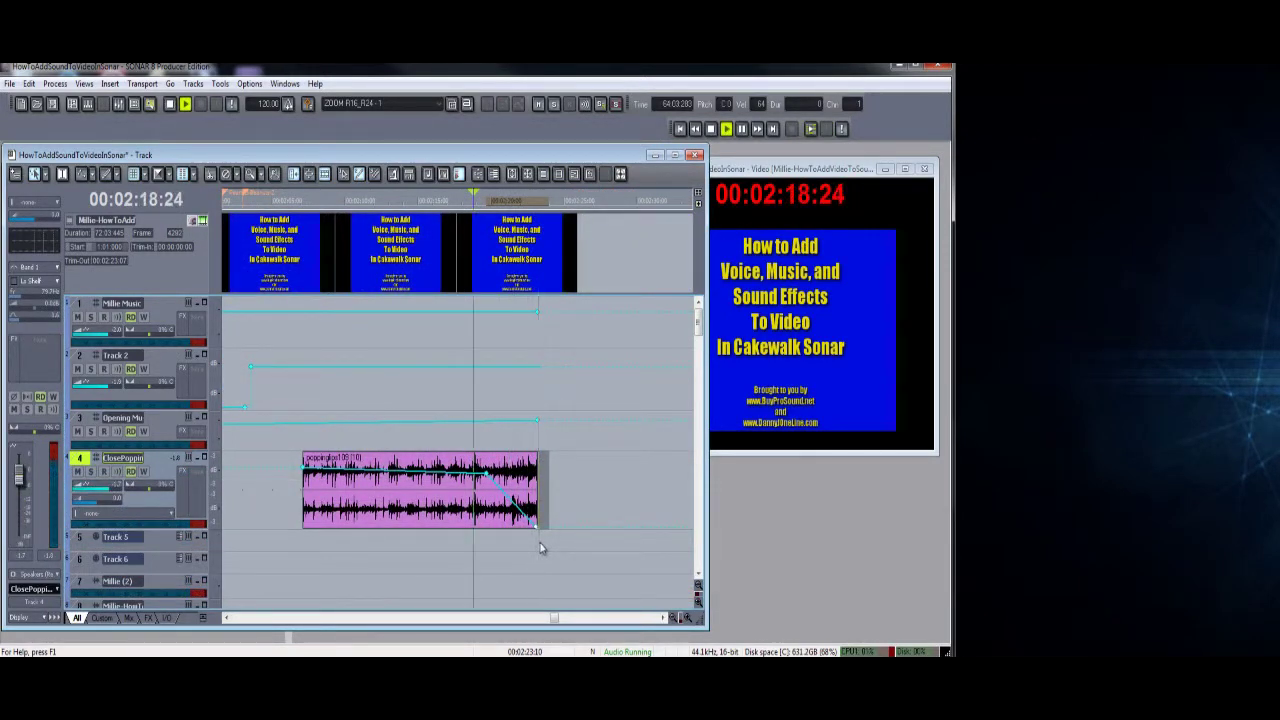
Step: Return to the start of the project and play the opening title music into the dog footage
key(ctrl+Left)
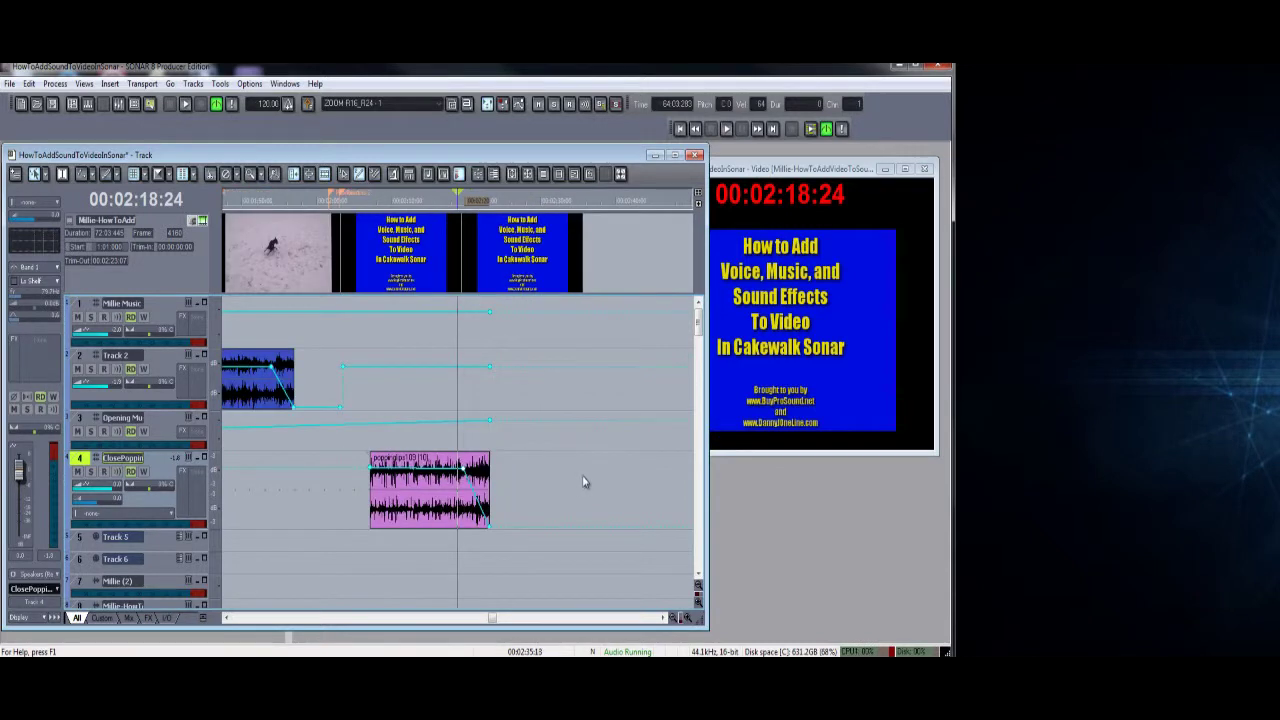
key(ctrl+Home)
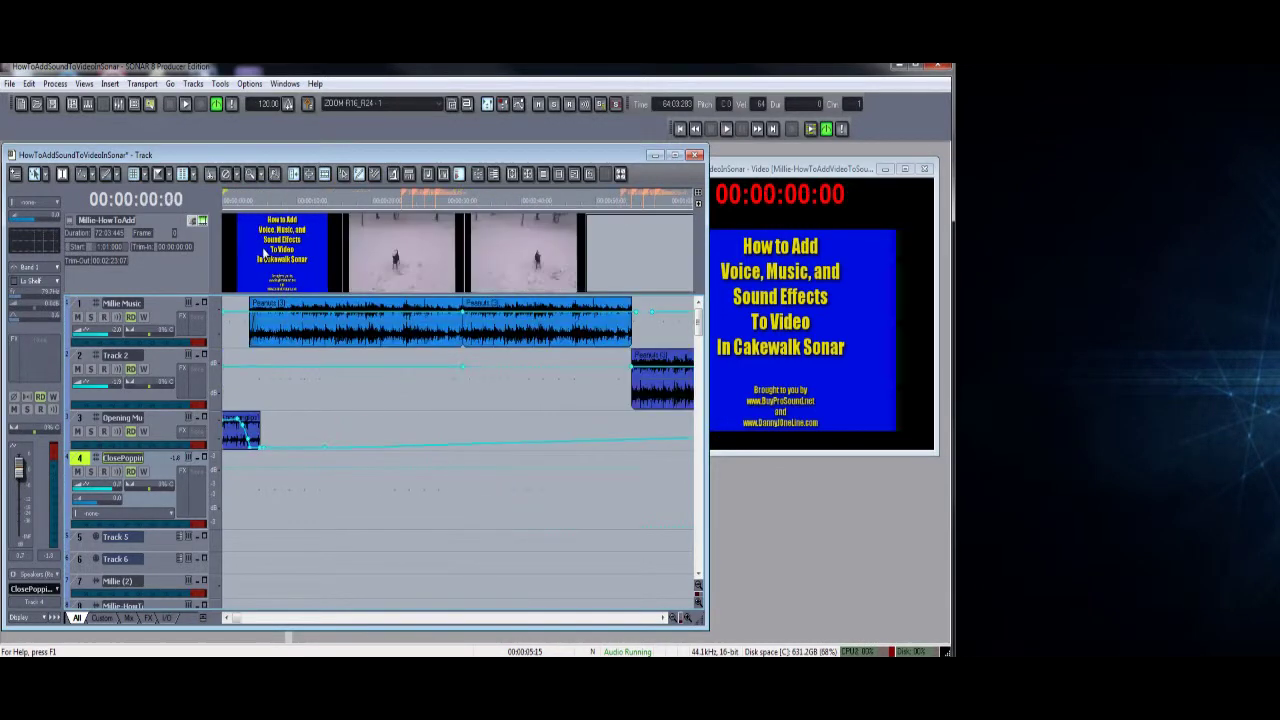
key(space)
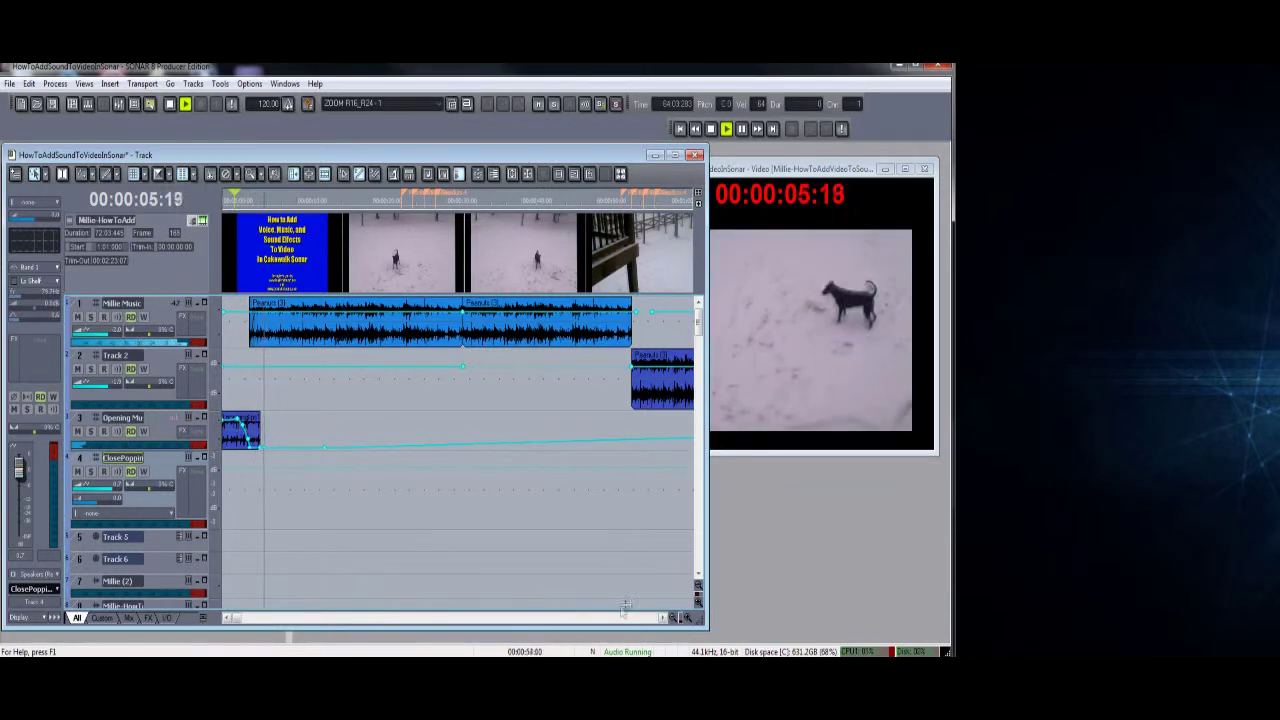
Step: Extend the end of the Millie Music clip slightly past the start of the Track 2 clip near 00:00:55 and play the transition
click(678, 621)
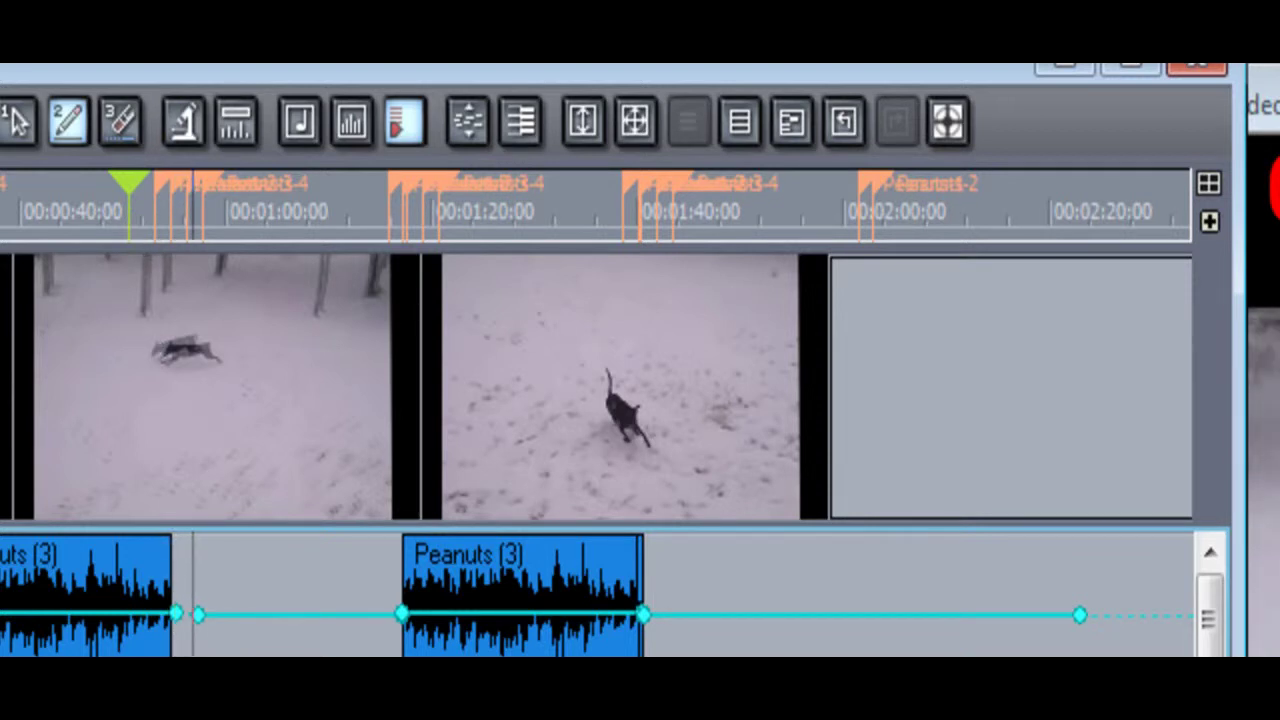
click(142, 234)
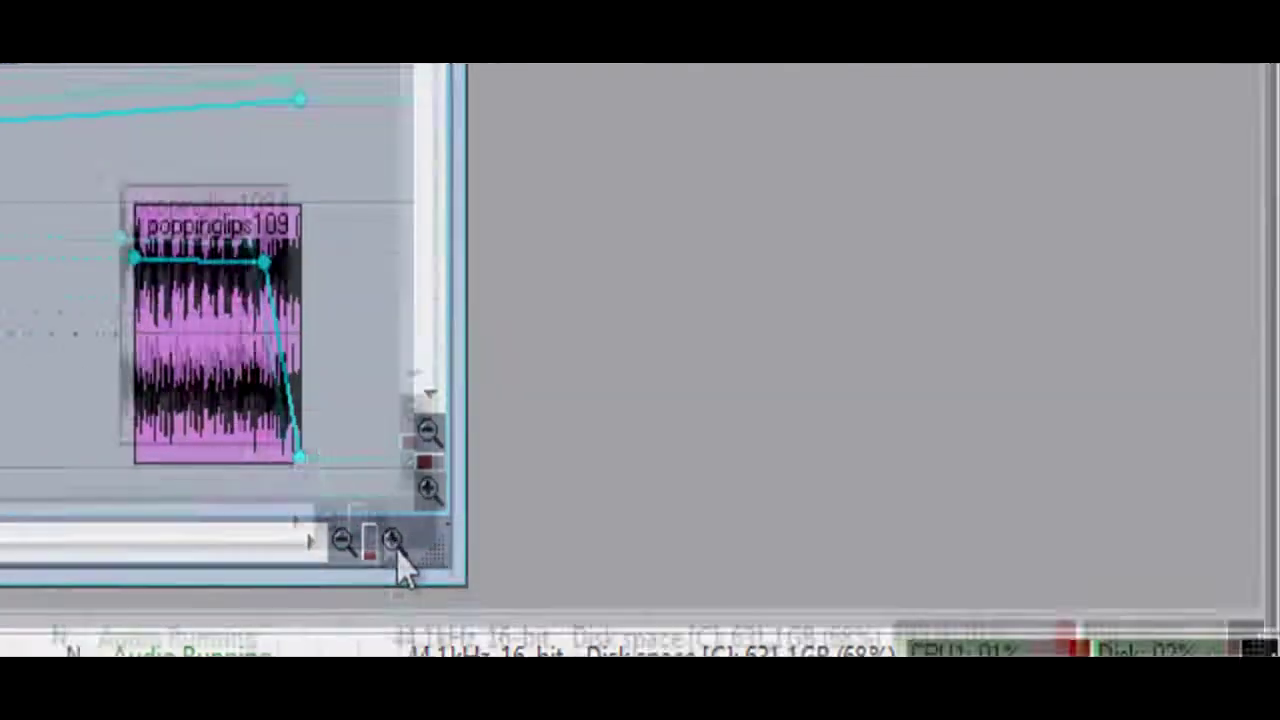
click(377, 520)
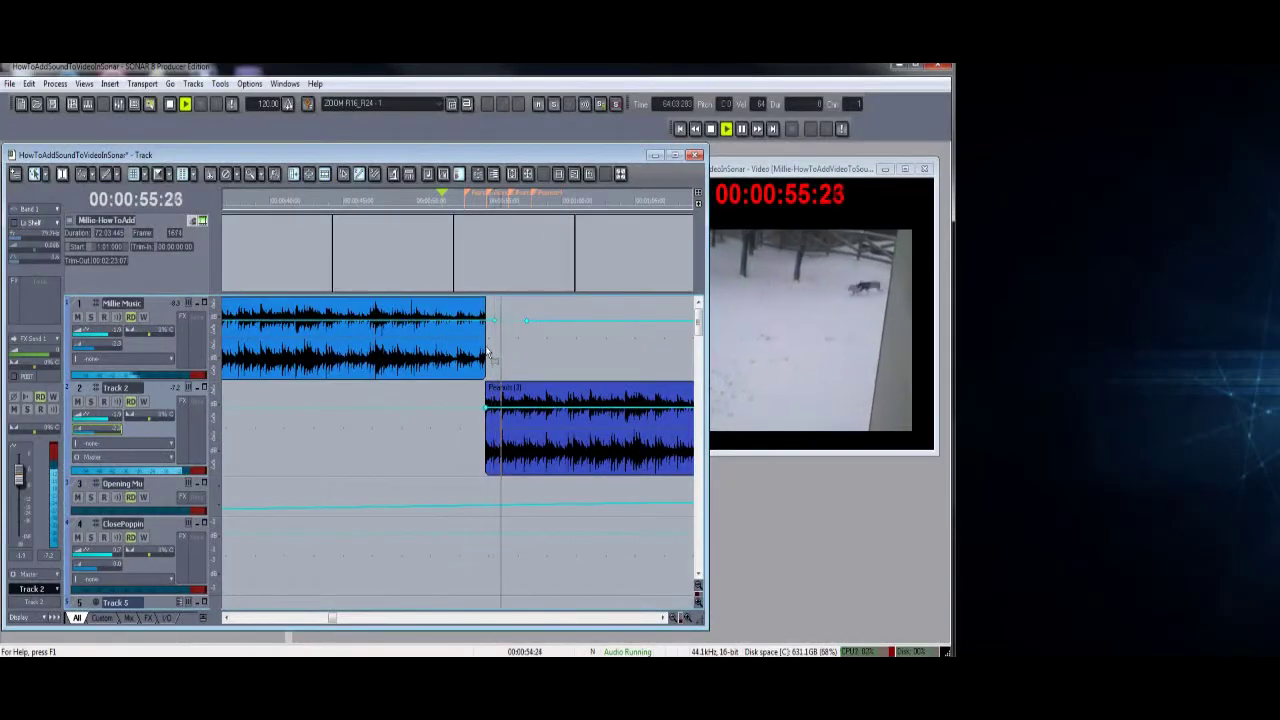
drag(488, 352, 493, 360)
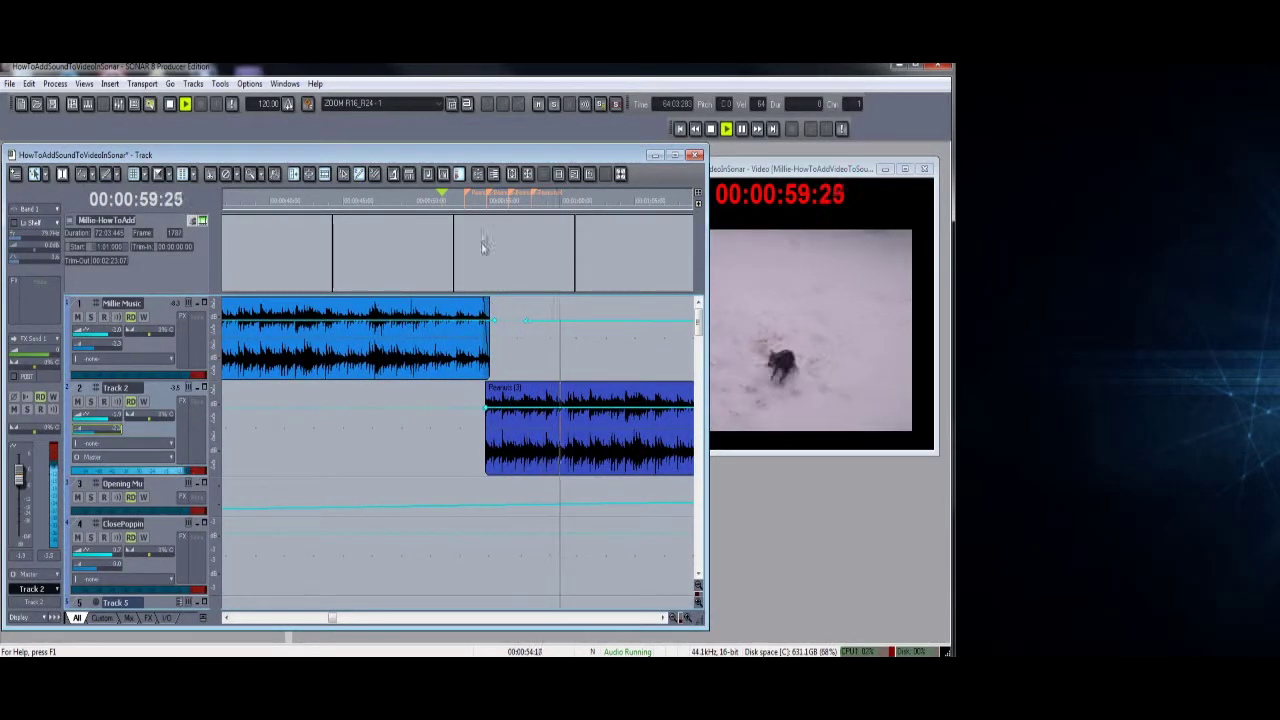
key(space)
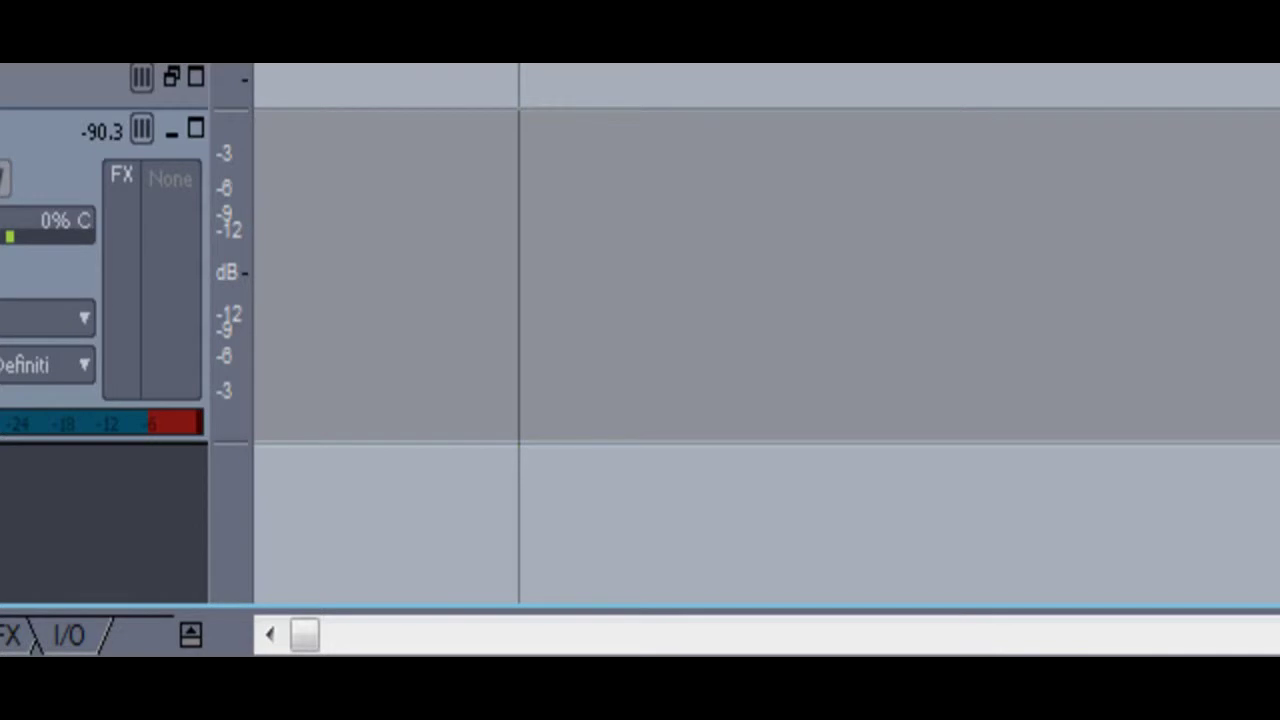
Step: Select everything in the project and open the video export settings
key(ctrl+a)
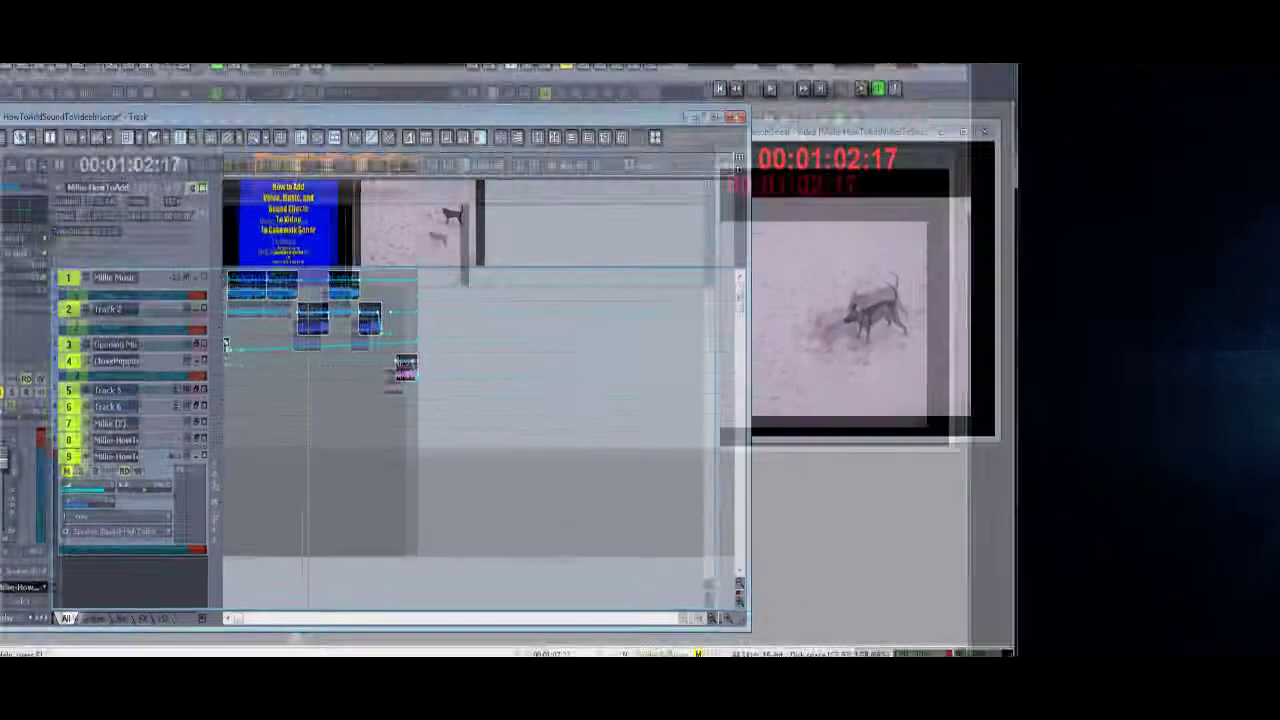
click(9, 83)
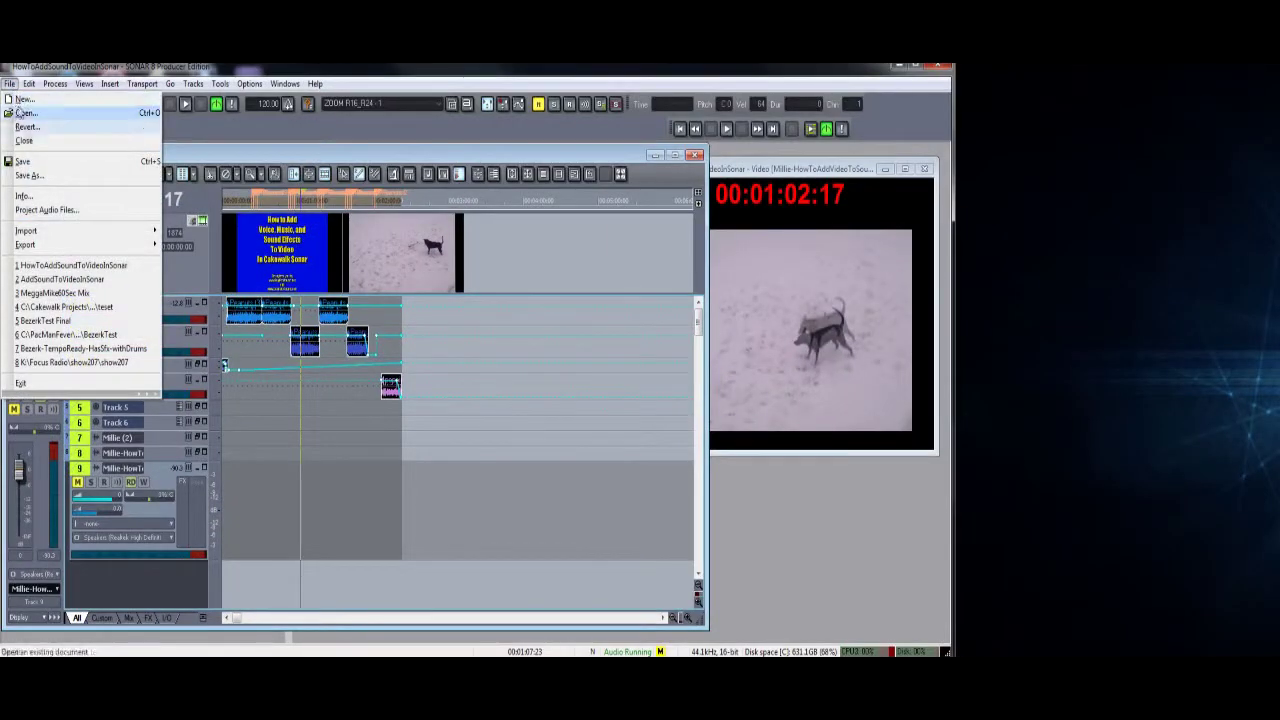
mouse_move(45, 248)
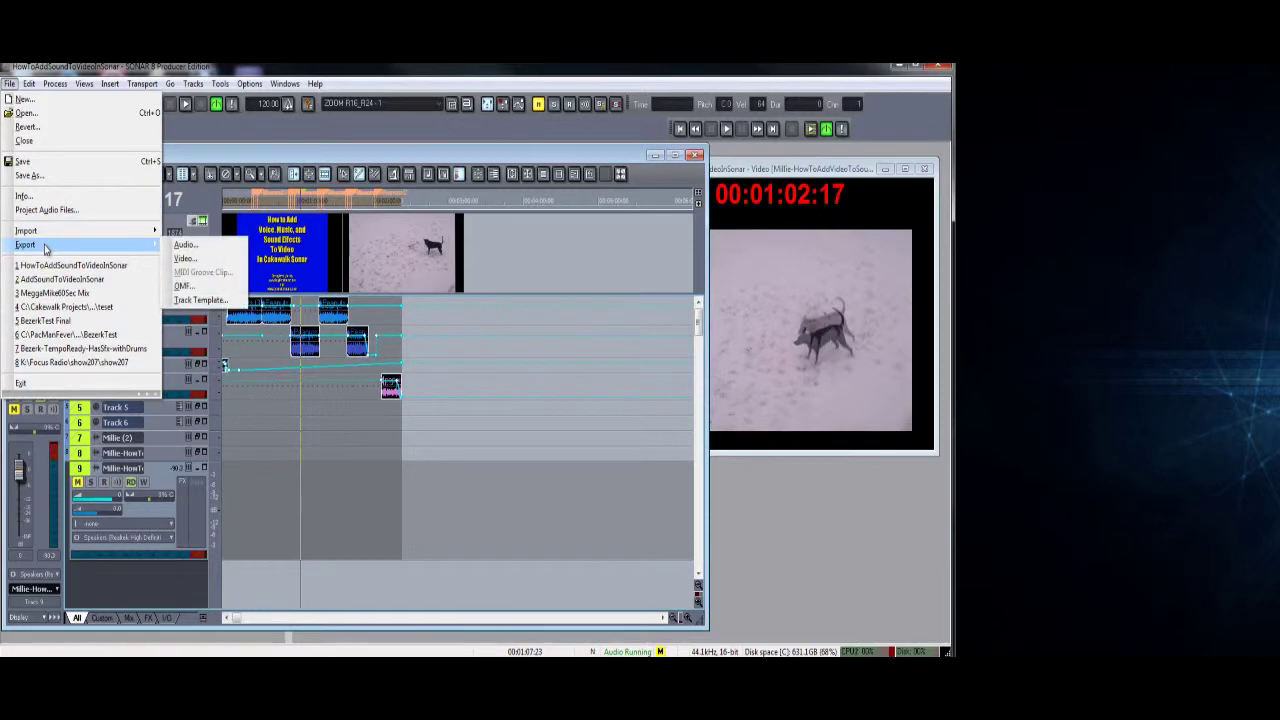
click(185, 259)
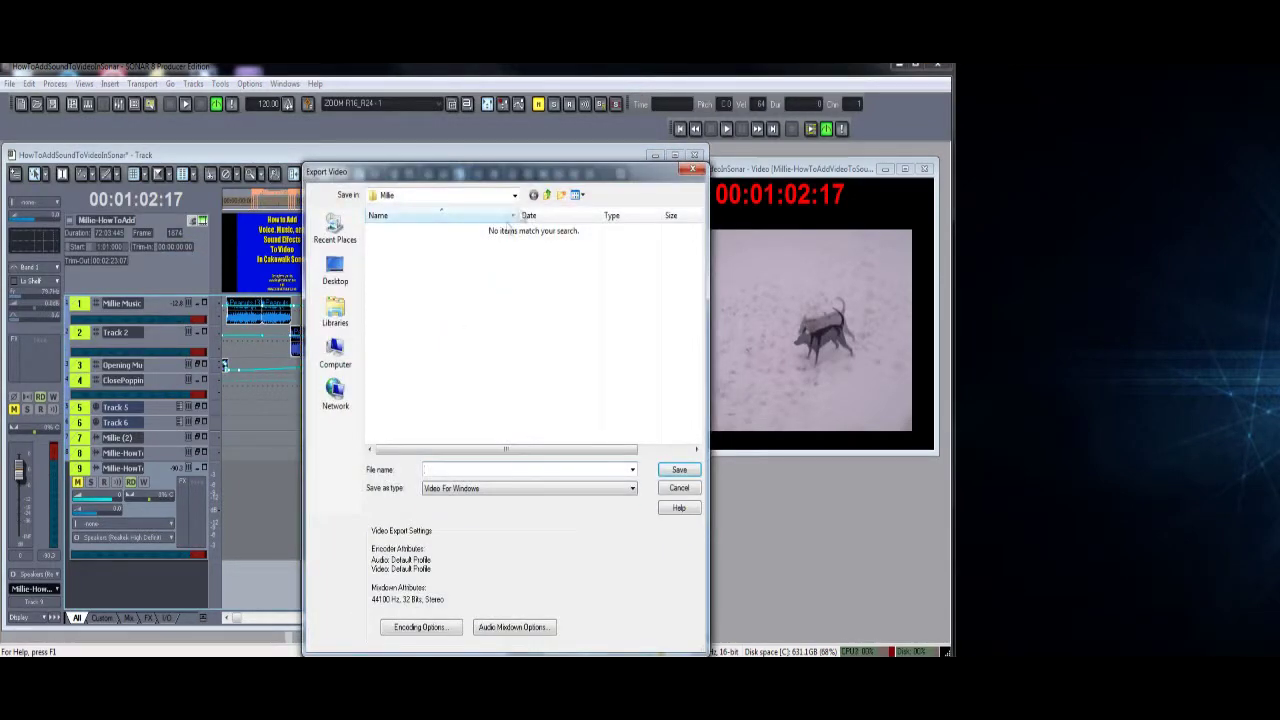
Step: Compare the available export formats and set the file type to Windows Media Video
click(632, 488)
click(626, 510)
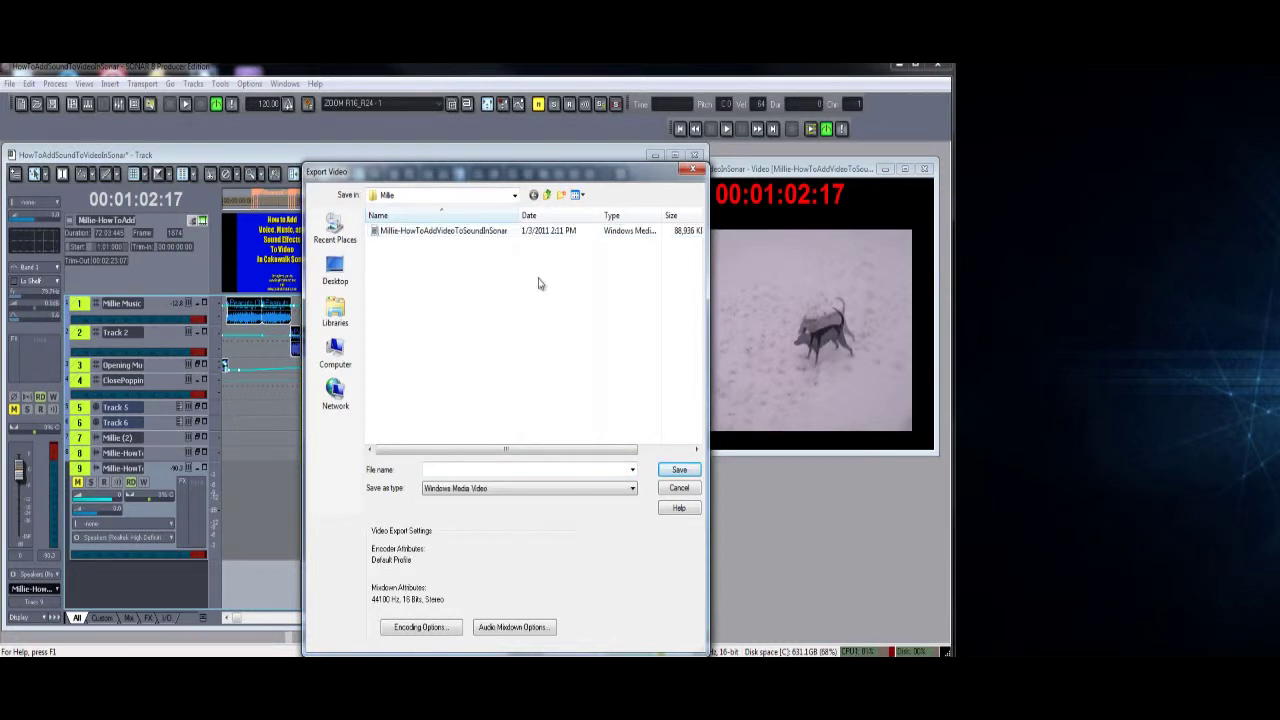
click(633, 490)
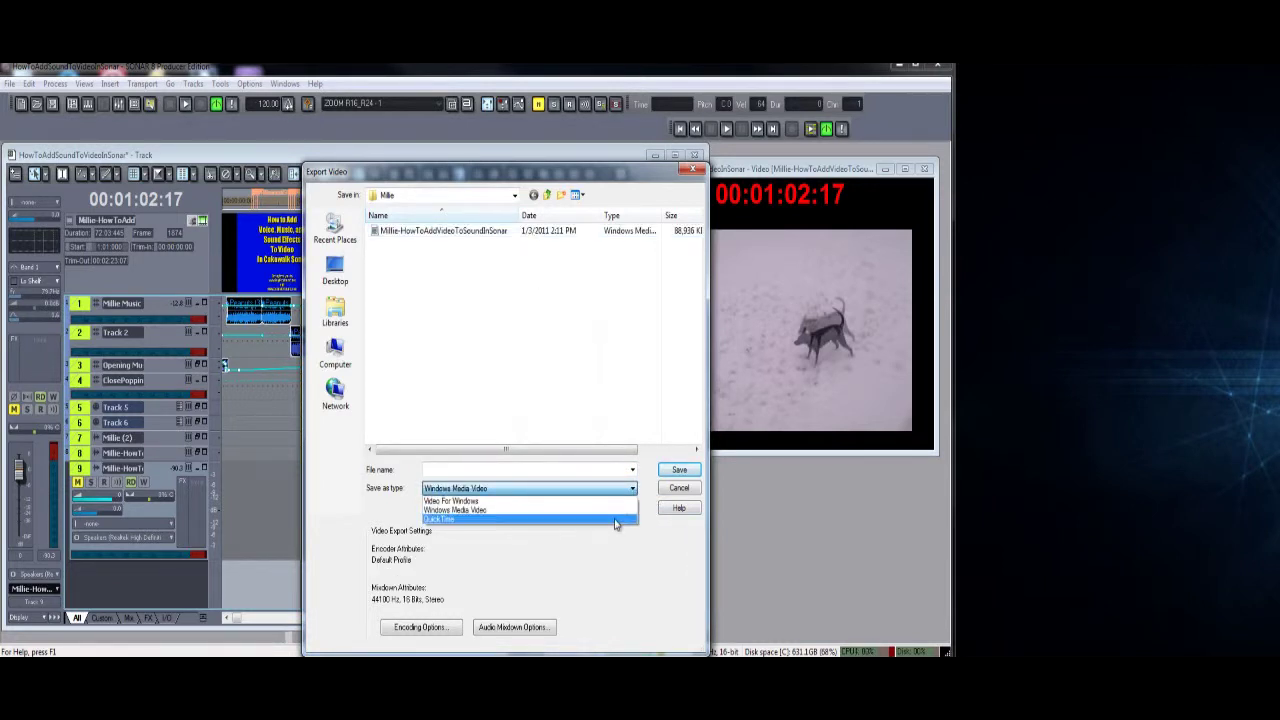
click(618, 511)
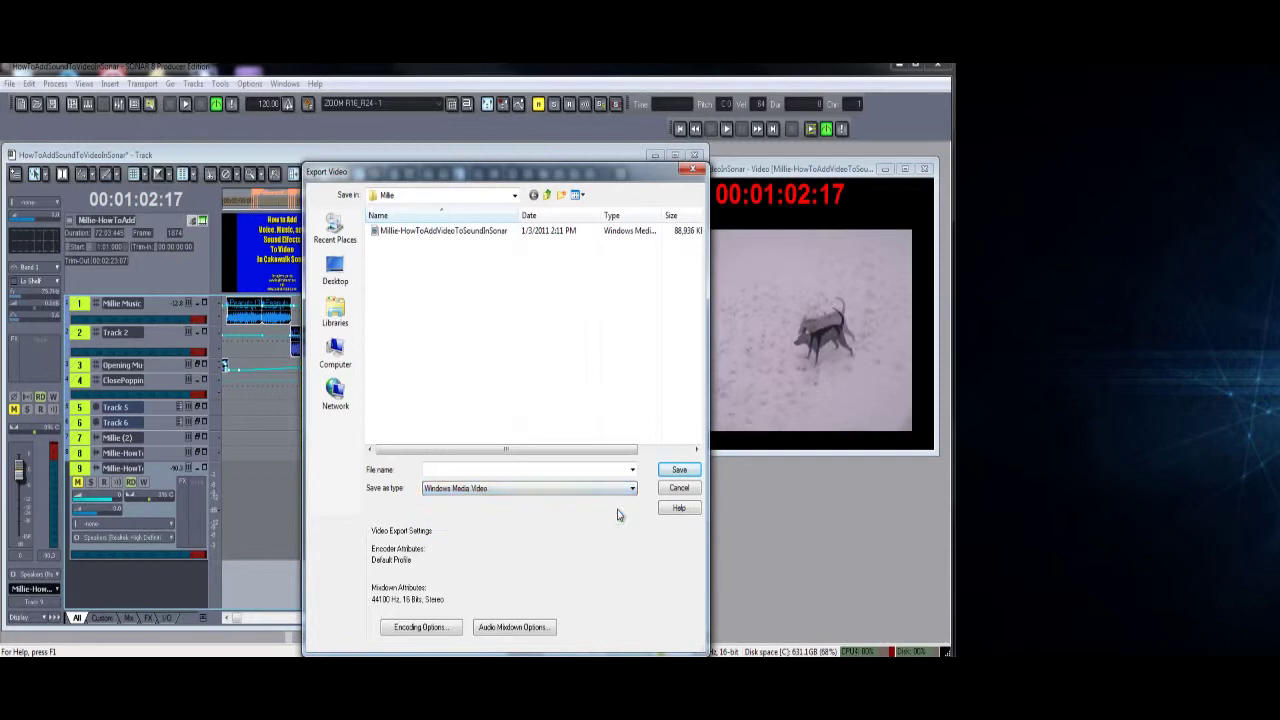
Step: Set the encoding profile to Windows Media 8 Best Quality based VBR for Broadband and go through the blank title, author, rating, copyright and description fields
click(440, 628)
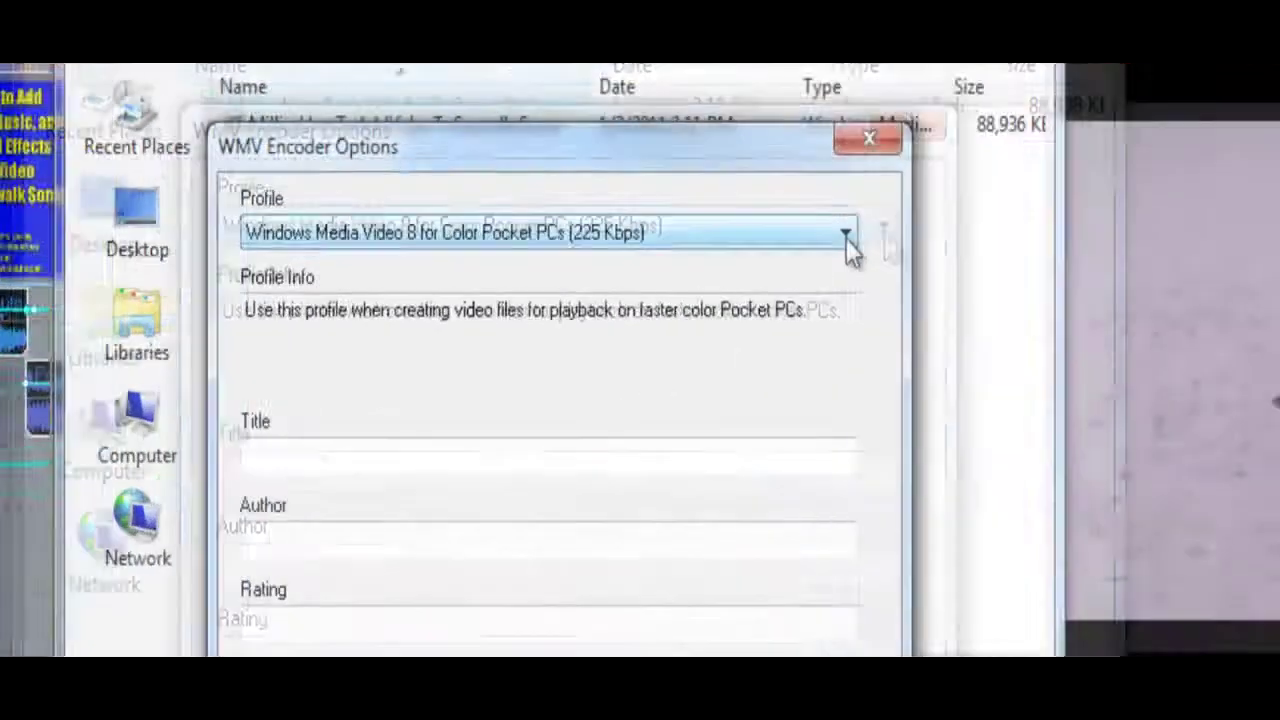
click(621, 276)
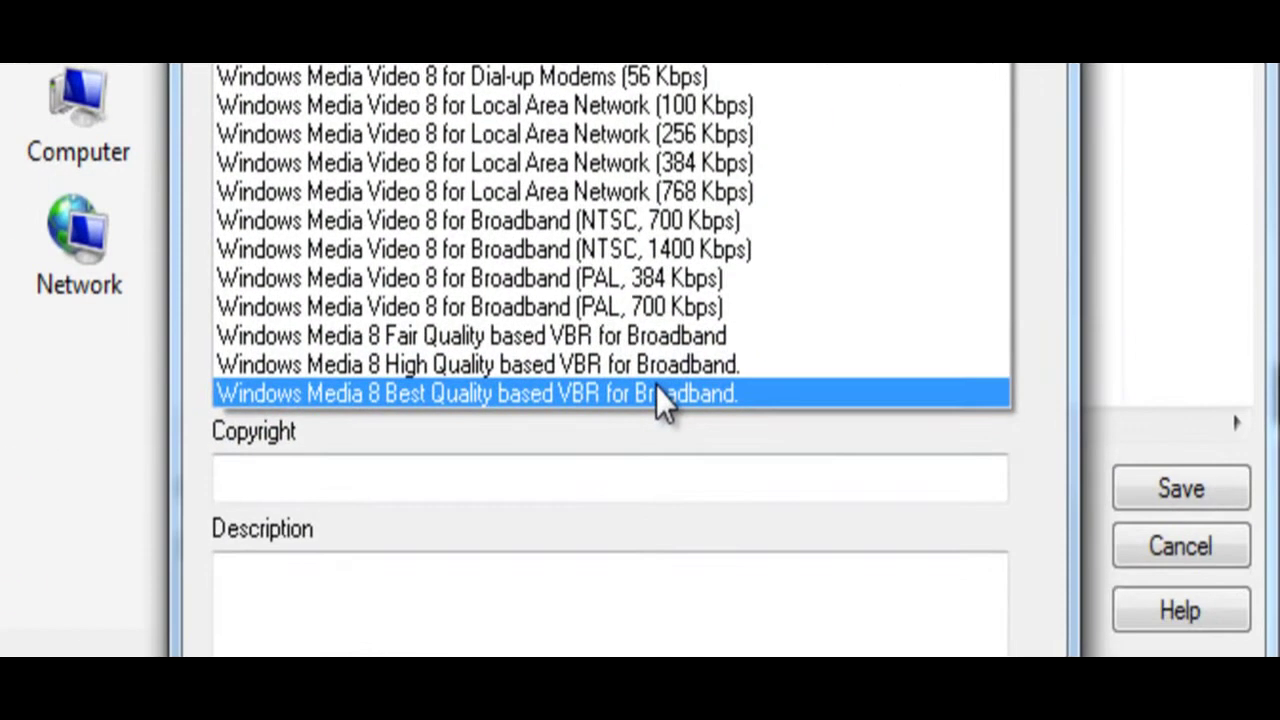
click(663, 400)
click(594, 160)
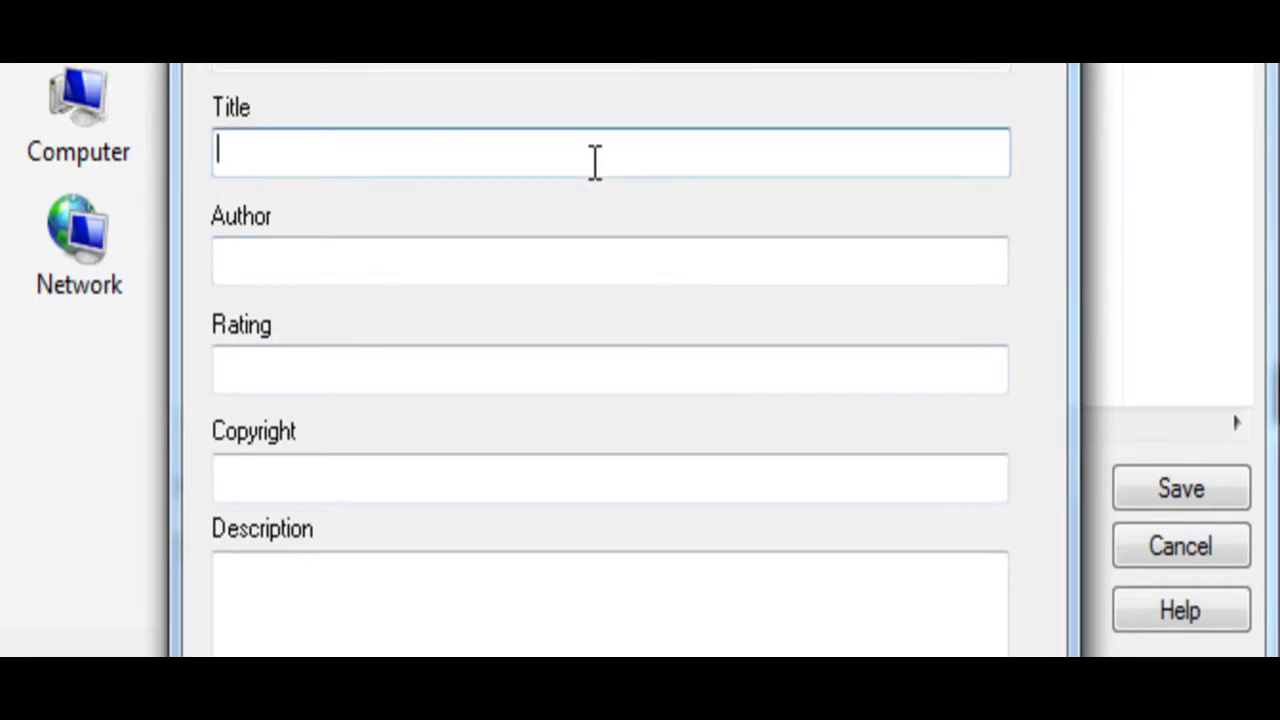
click(569, 257)
click(568, 378)
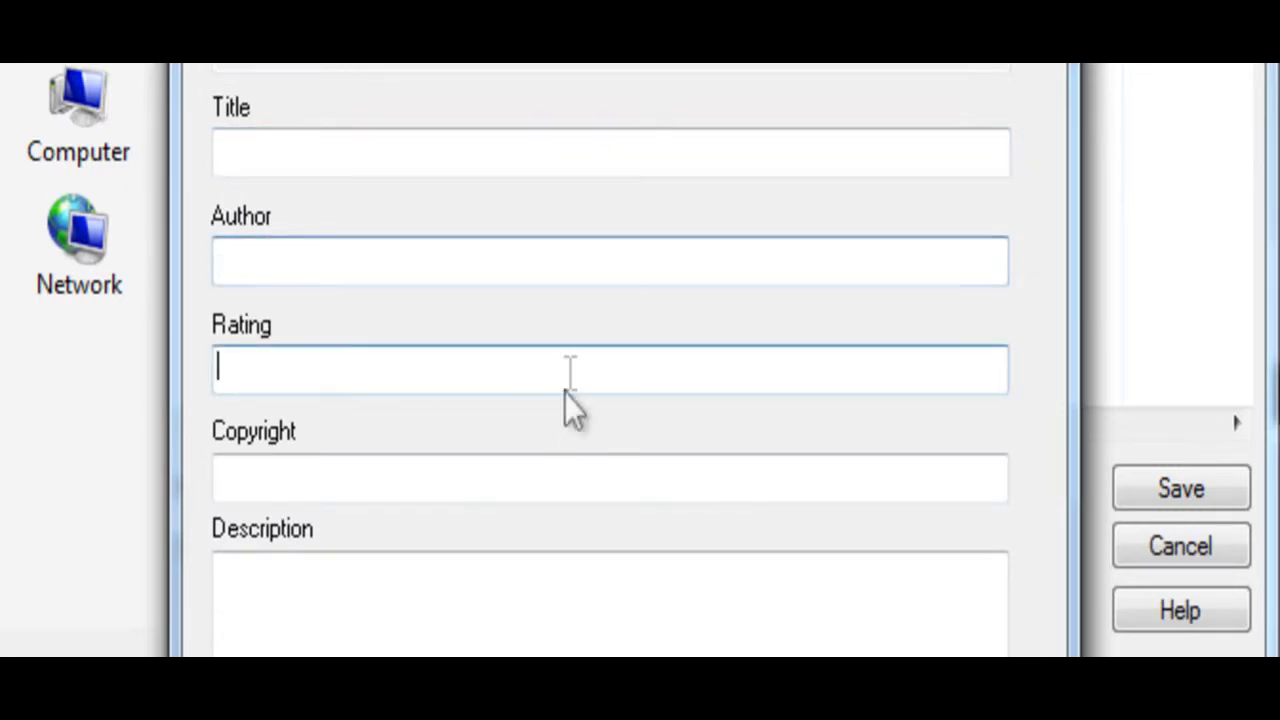
click(575, 480)
click(577, 593)
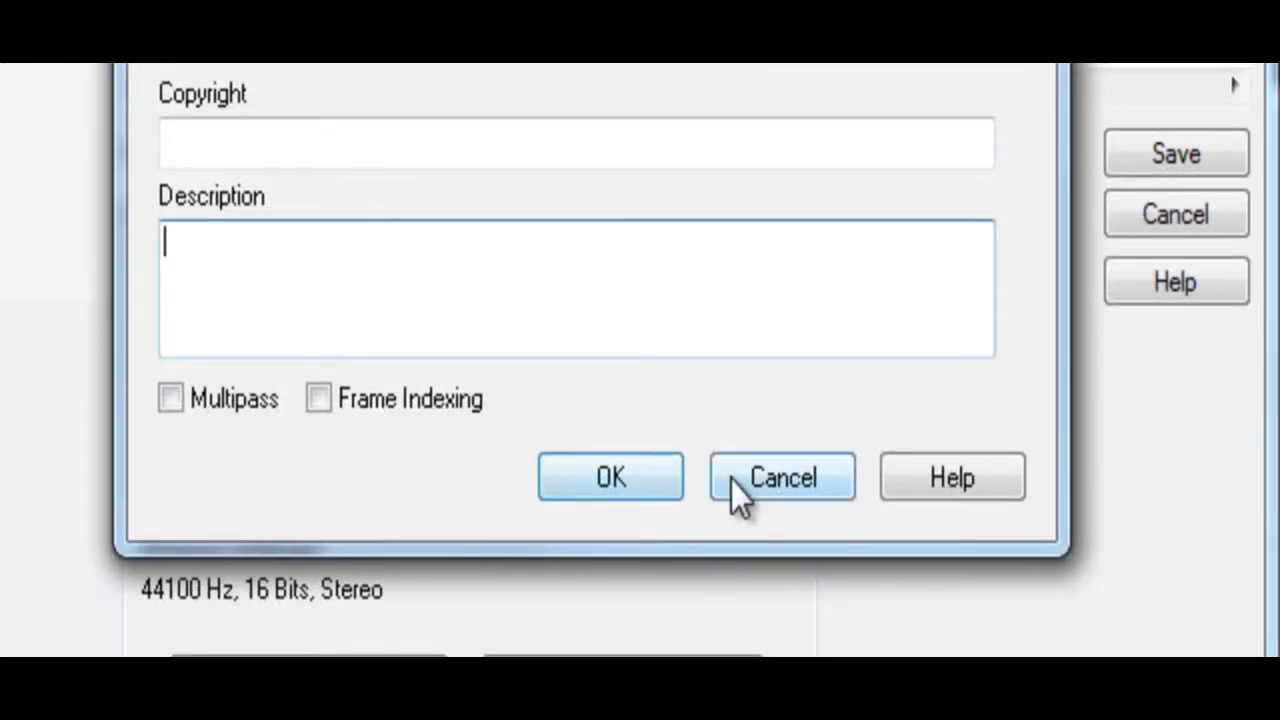
click(731, 480)
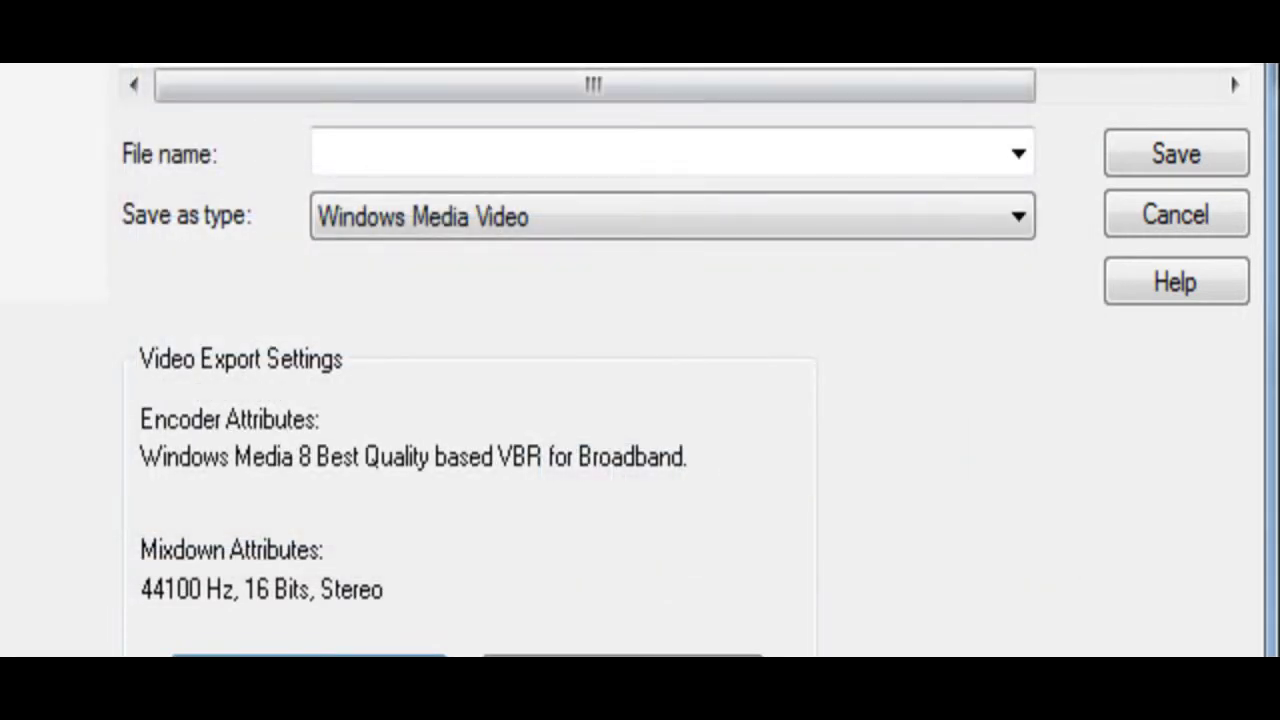
Step: Enter a placeholder file name for the exported video and dismiss the export without saving
click(518, 148)
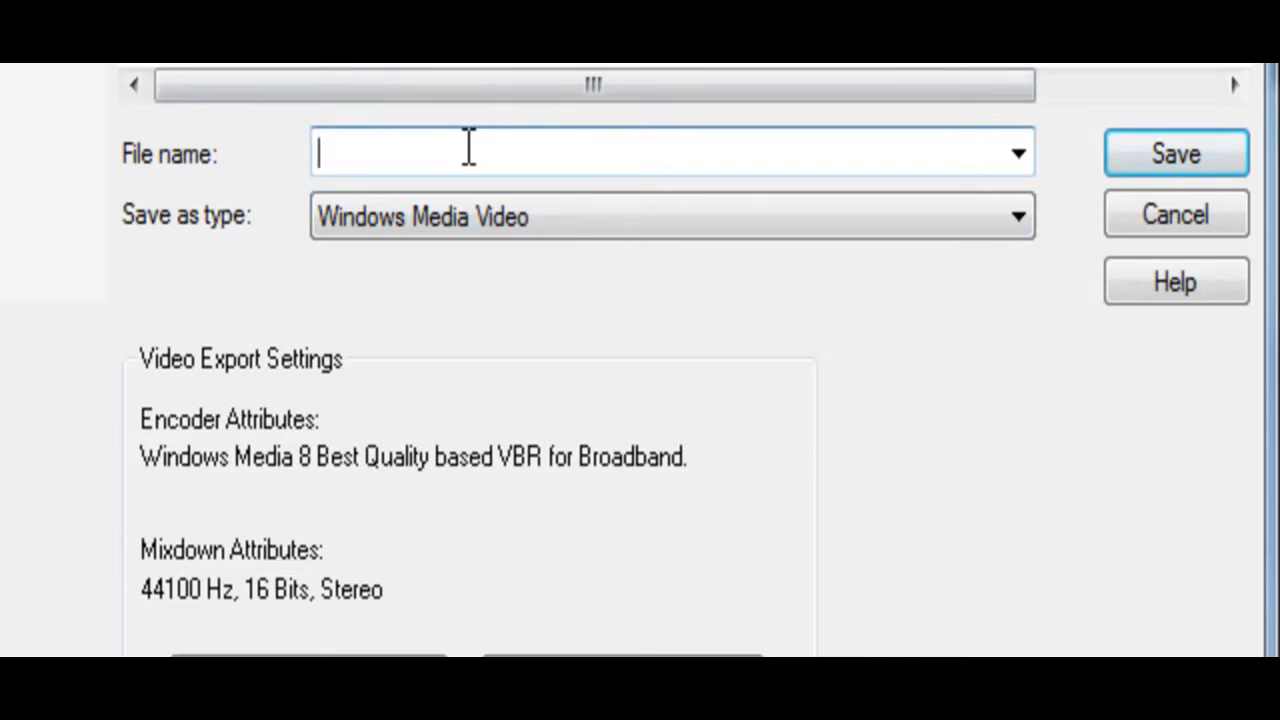
text(jfkjdkjfdkjf)
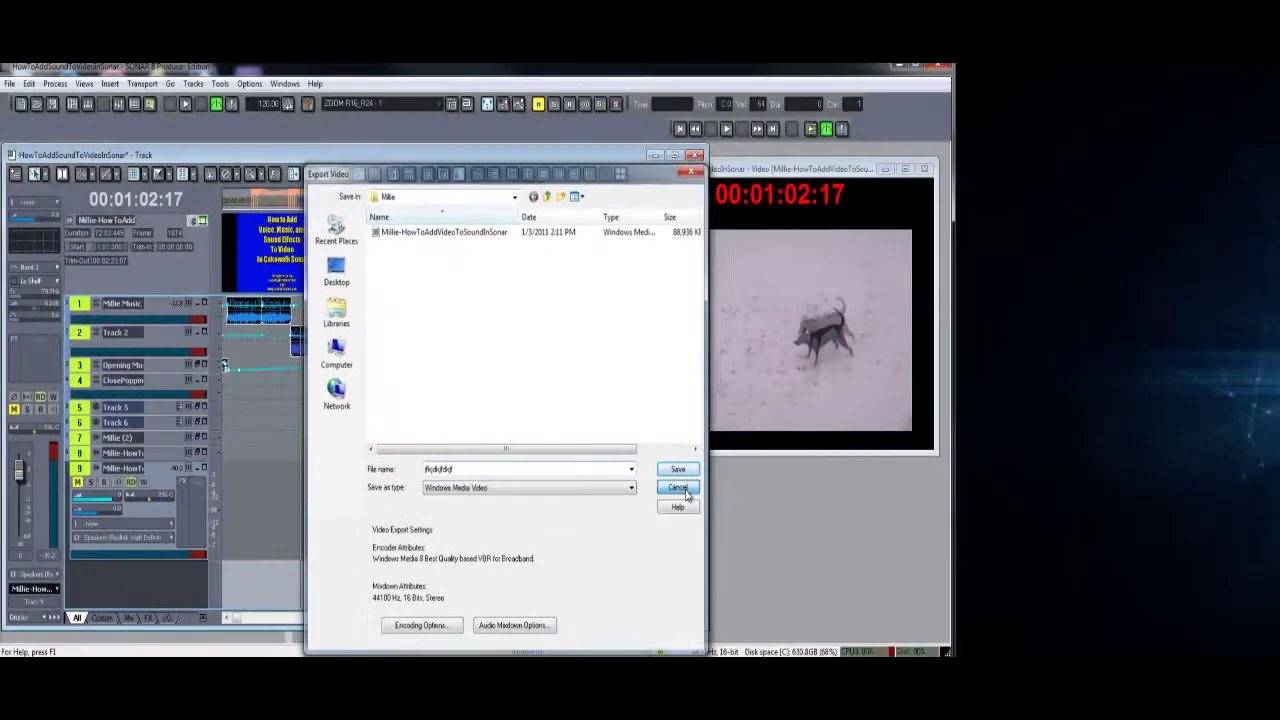
click(1176, 215)
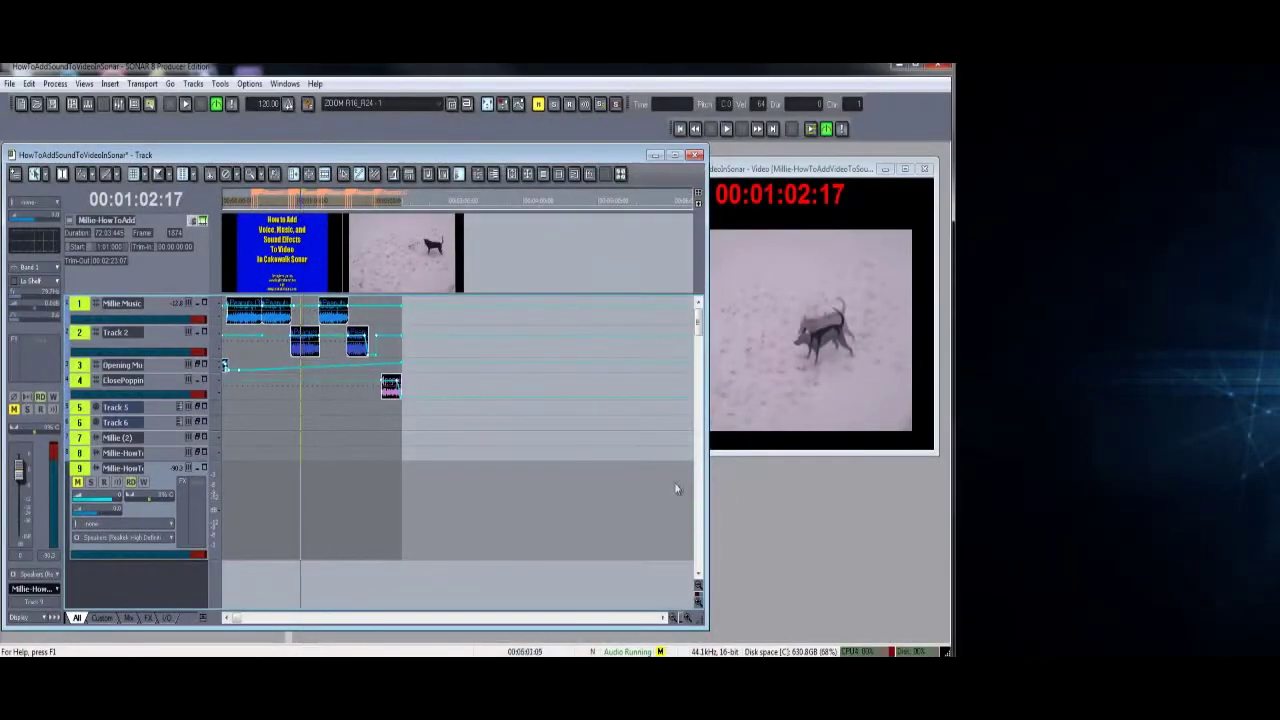